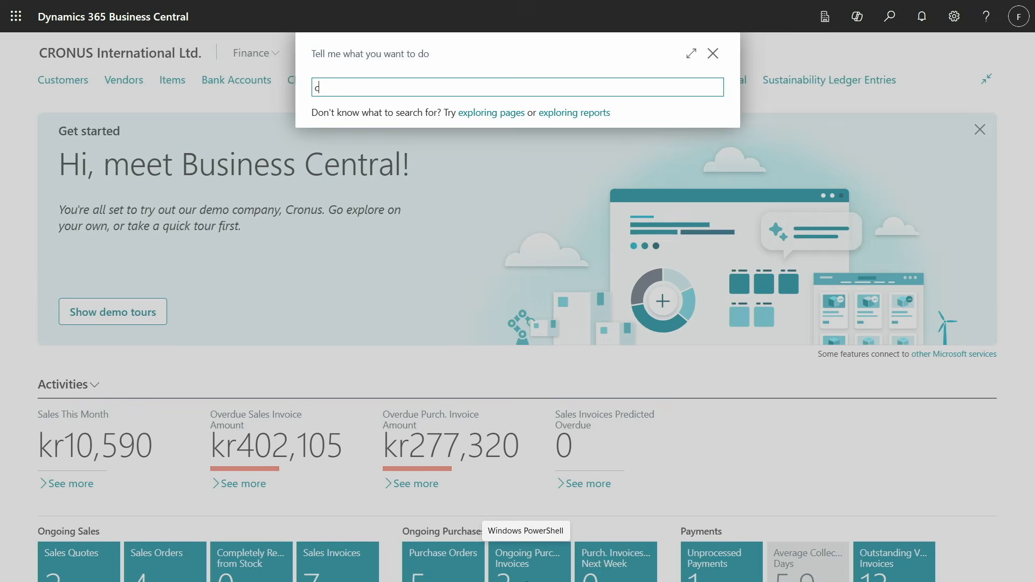
- Generate the full demo data for the Sustainability Module in the Contoso Demo Tool and post its journal lines
{"action": "type", "text": "ontos"}
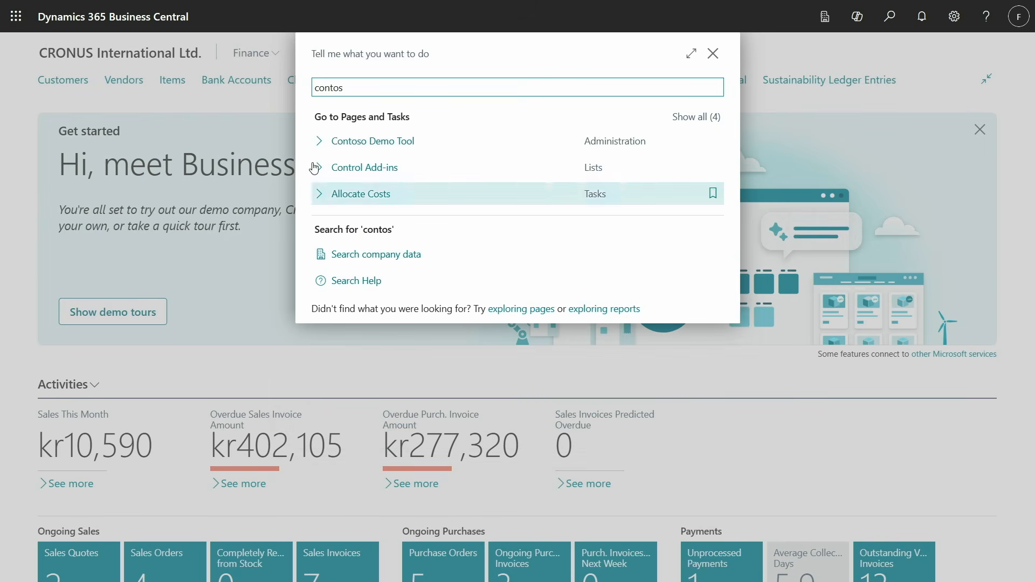
{"action": "left_click", "coordinate": [368, 141]}
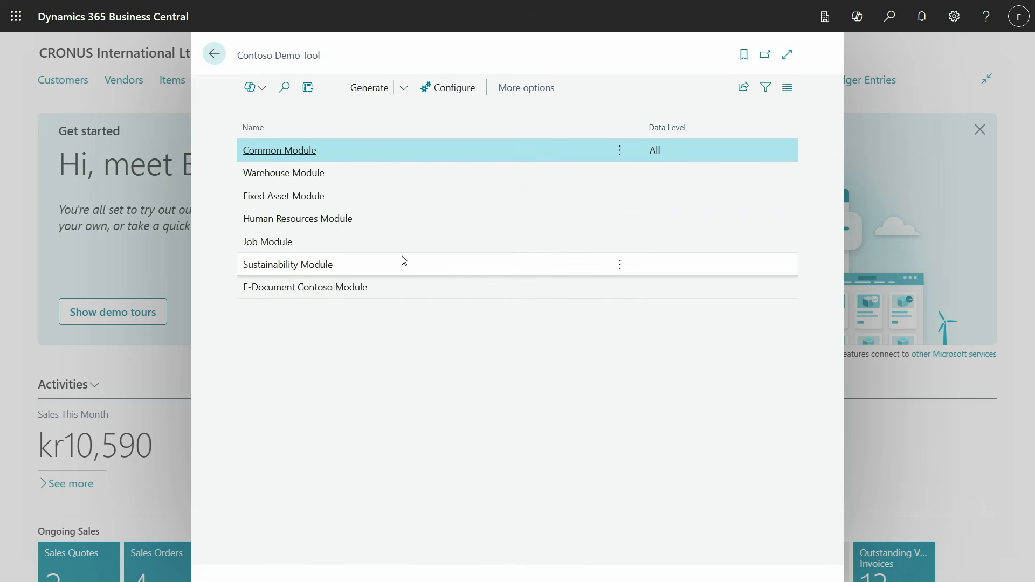
{"action": "left_click", "coordinate": [443, 267]}
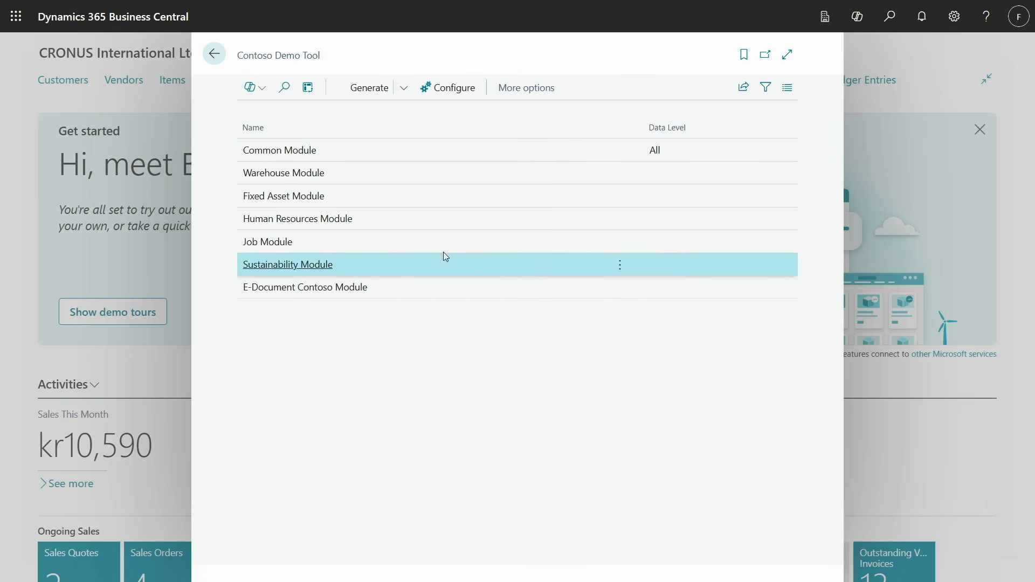
{"action": "left_click", "coordinate": [402, 89]}
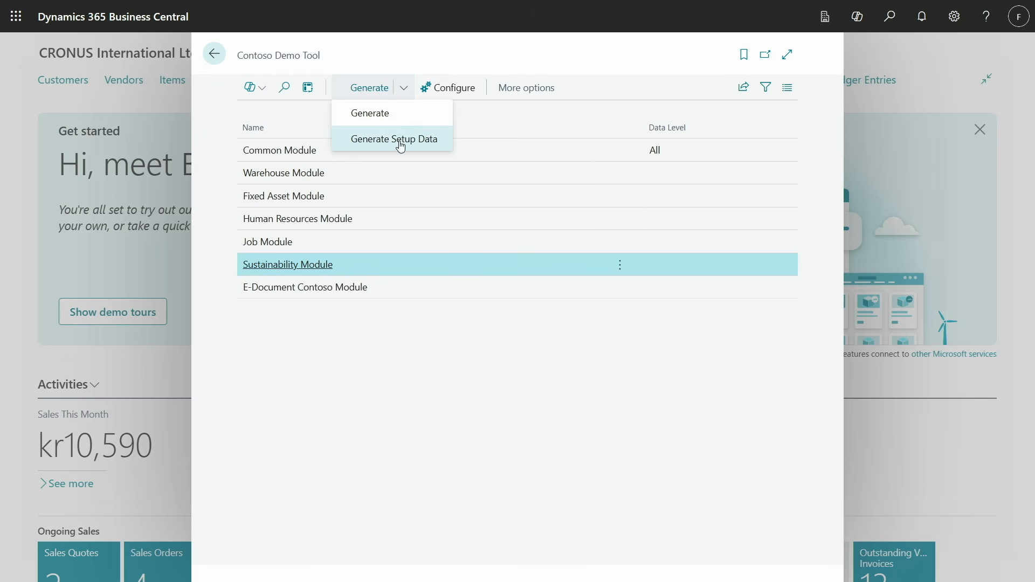
{"action": "left_click", "coordinate": [370, 116]}
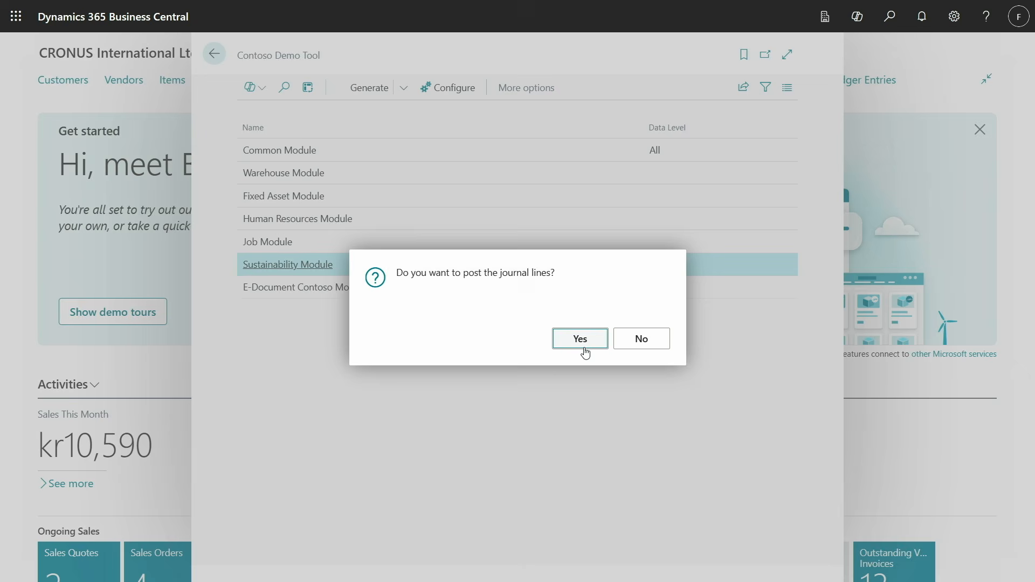
{"action": "left_click", "coordinate": [582, 343]}
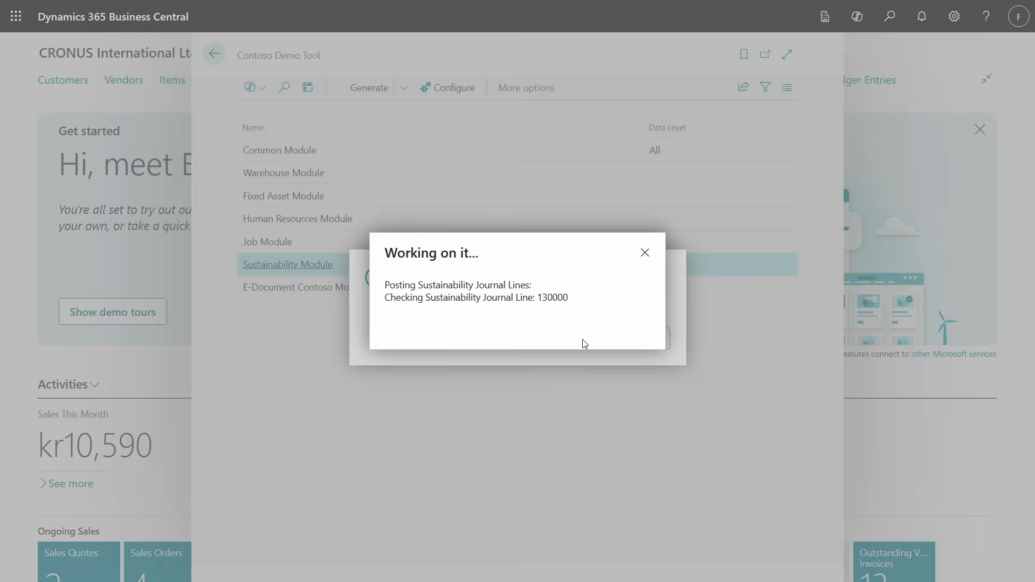
{"action": "left_click", "coordinate": [652, 341]}
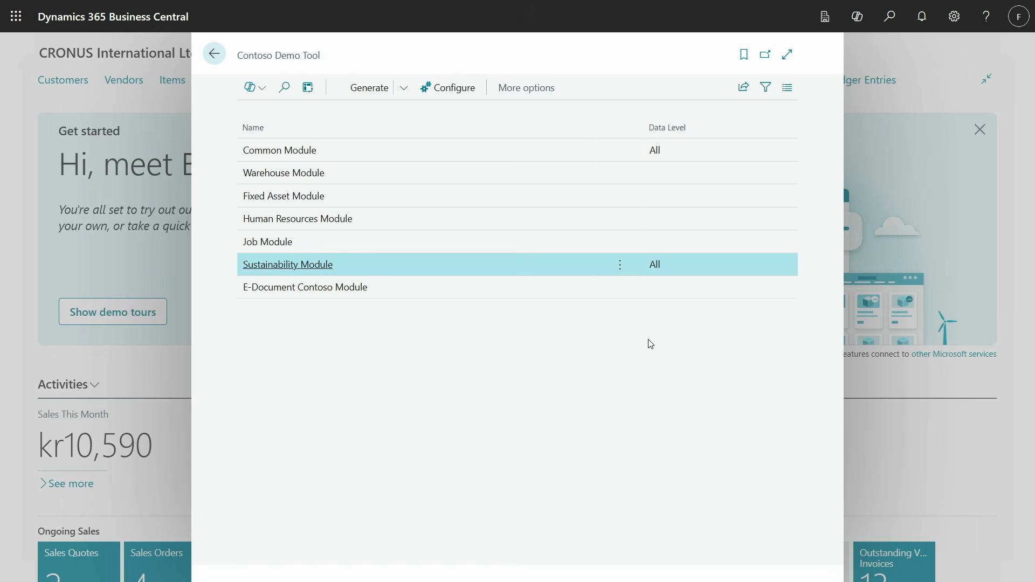
{"action": "key", "text": "Escape"}
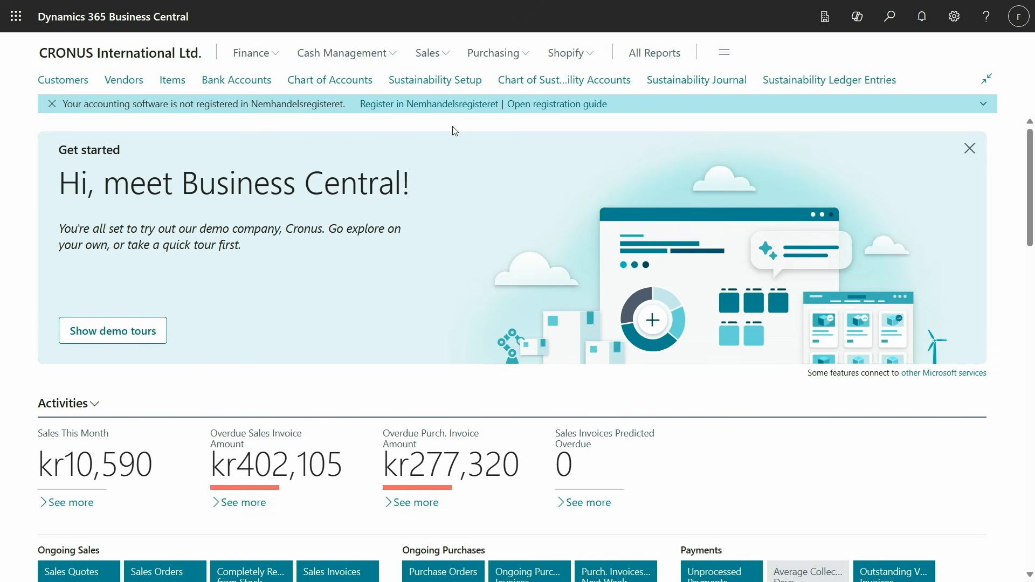
- Open the Sustainability Setup for editing and examine the sustainability account categories and their subcategories
{"action": "left_click", "coordinate": [425, 86]}
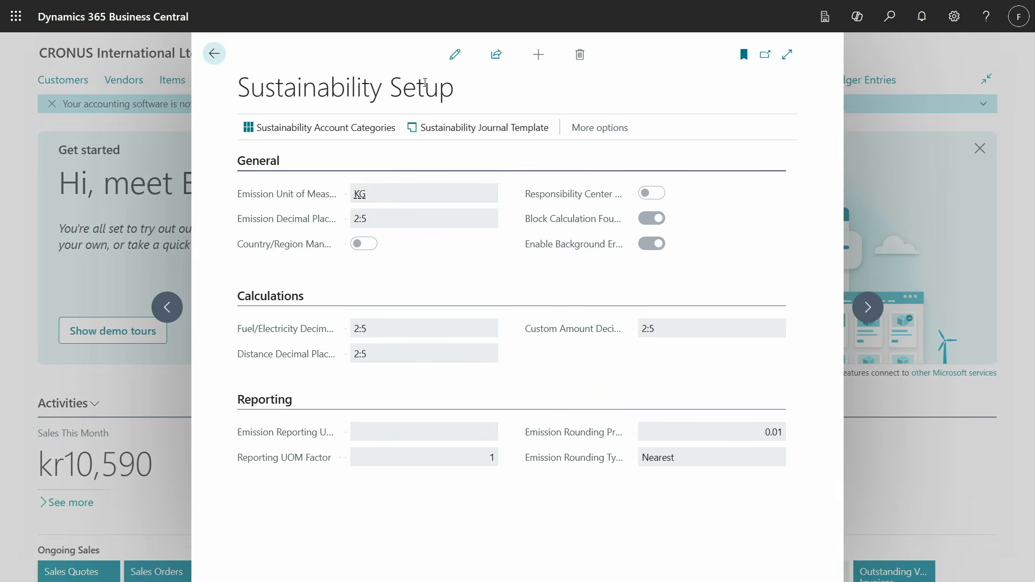
{"action": "left_click", "coordinate": [455, 55]}
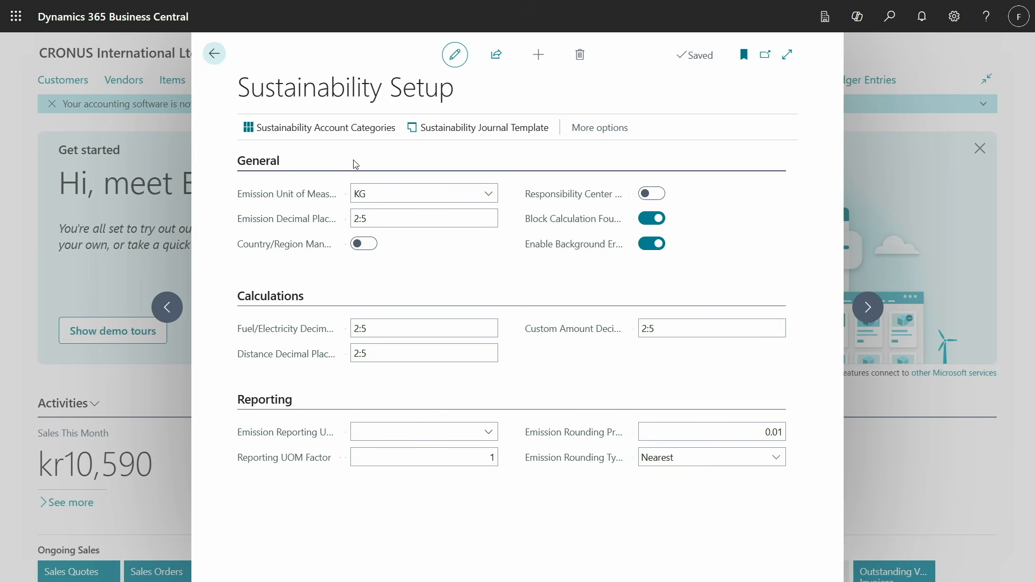
{"action": "left_click", "coordinate": [350, 131]}
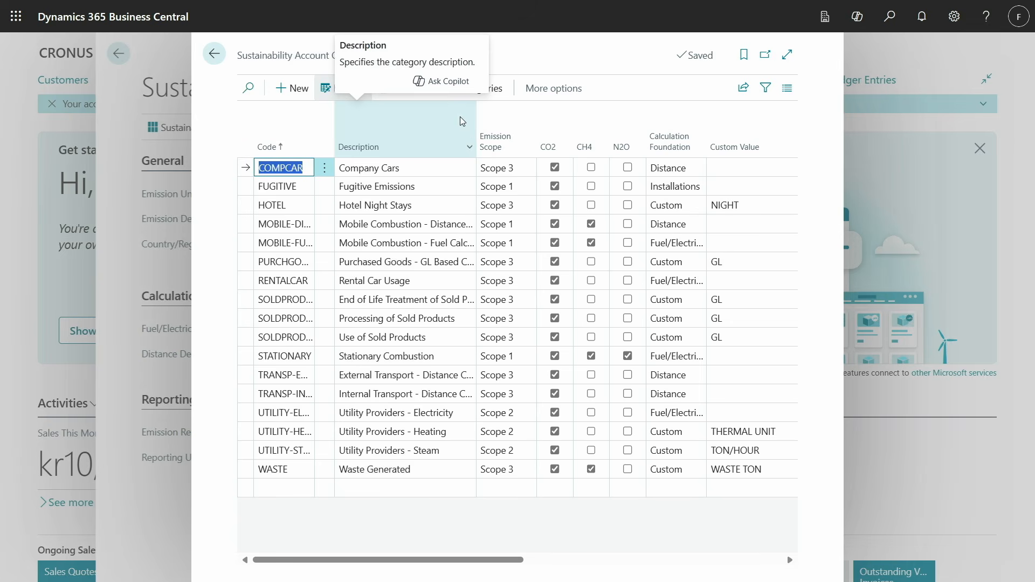
{"action": "left_click", "coordinate": [480, 96]}
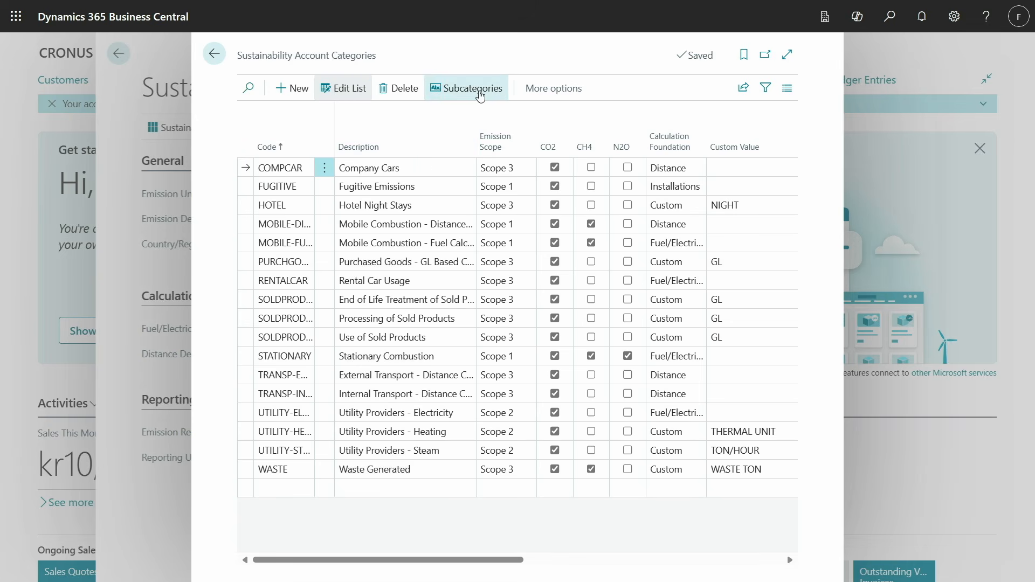
{"action": "key", "text": "Escape"}
{"action": "key", "text": "Escape"}
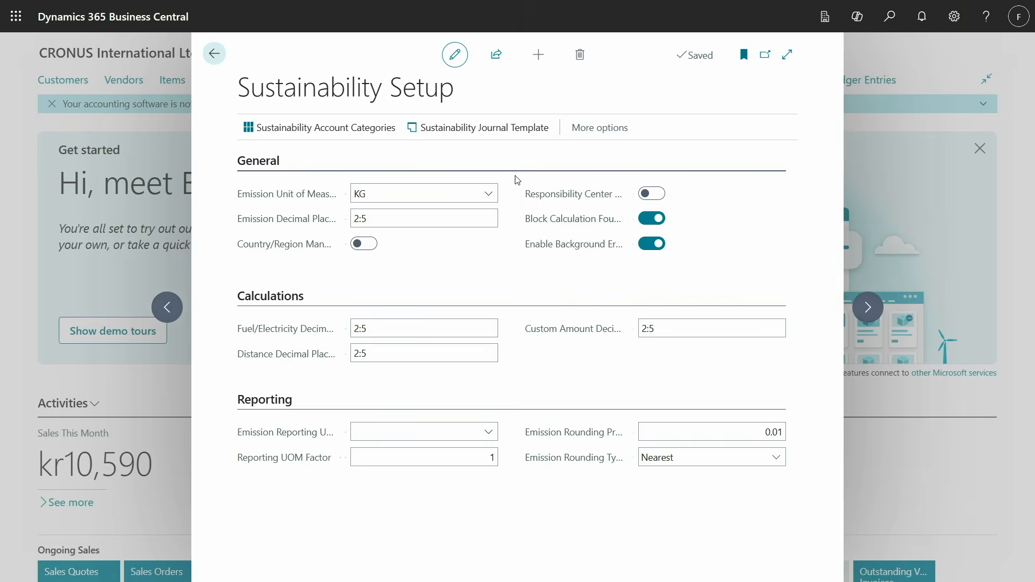
- Examine the sustainability journal templates and the batches of the GENERAL template, and close the Sustainability Setup
{"action": "left_click", "coordinate": [494, 127]}
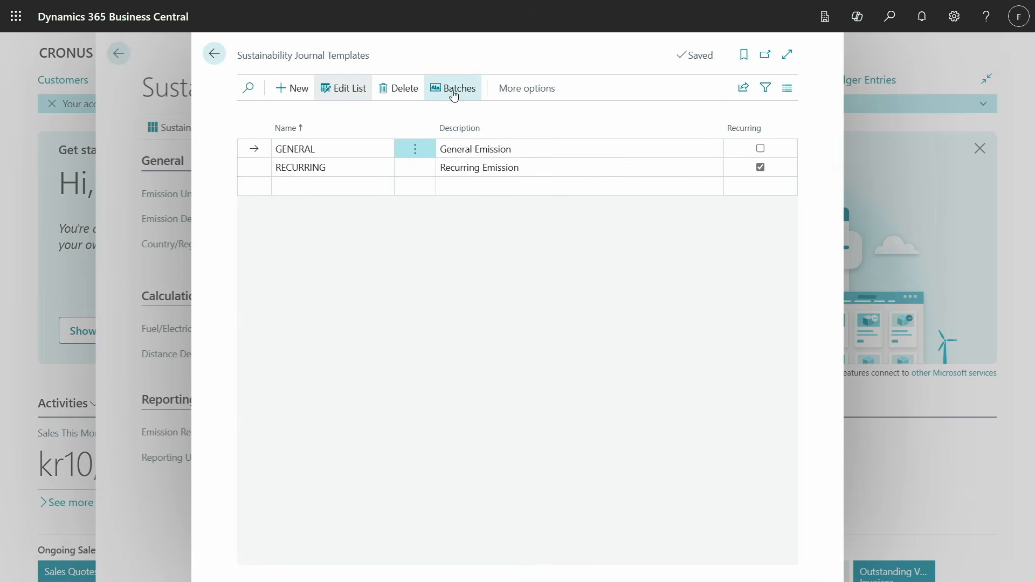
{"action": "left_click", "coordinate": [454, 90]}
{"action": "key", "text": "Escape"}
{"action": "key", "text": "Escape"}
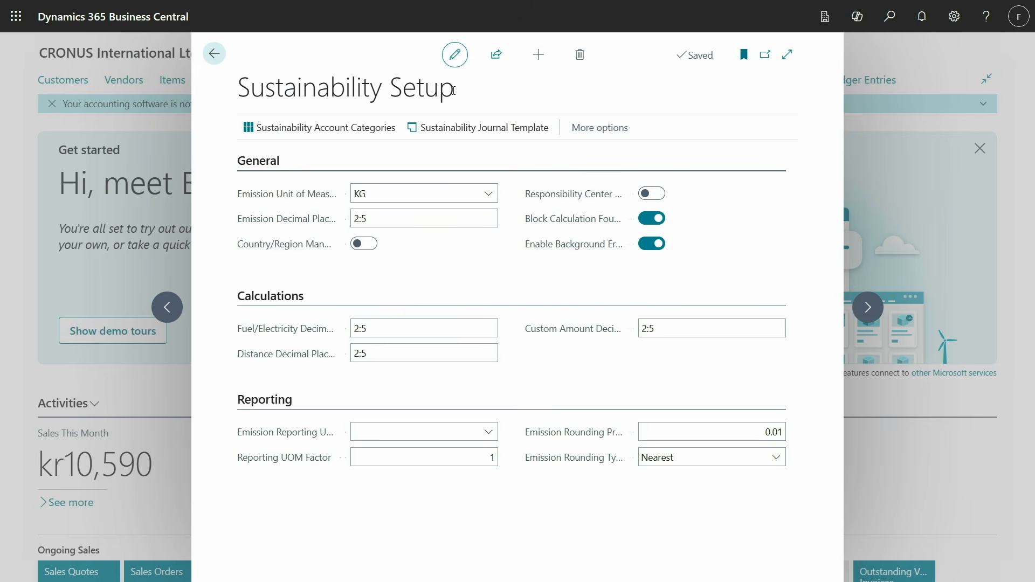
{"action": "key", "text": "Escape"}
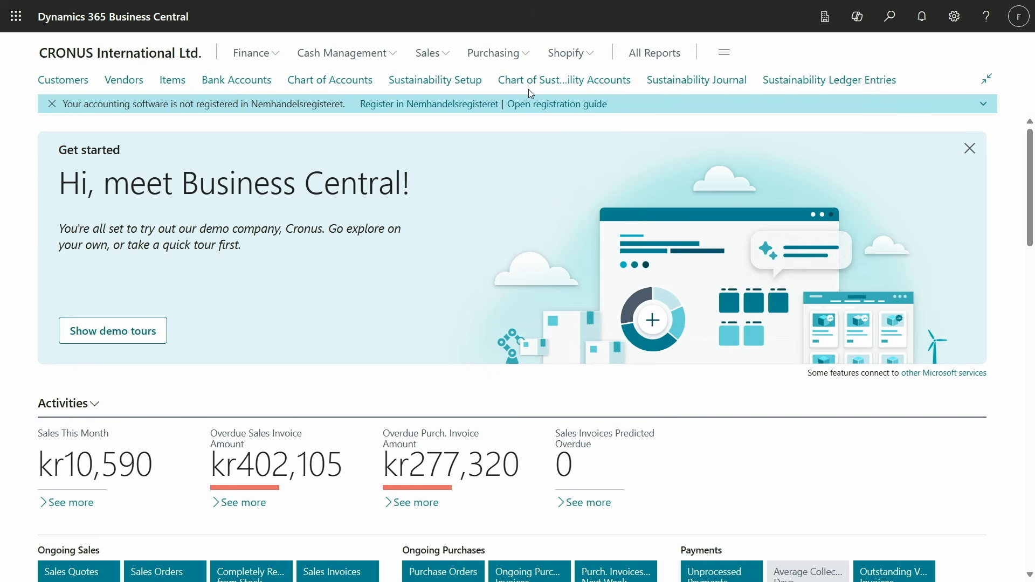
- Open the Chart of Sustainability Accounts and examine its category, subcategory, account type and totaling columns
{"action": "left_click", "coordinate": [562, 82]}
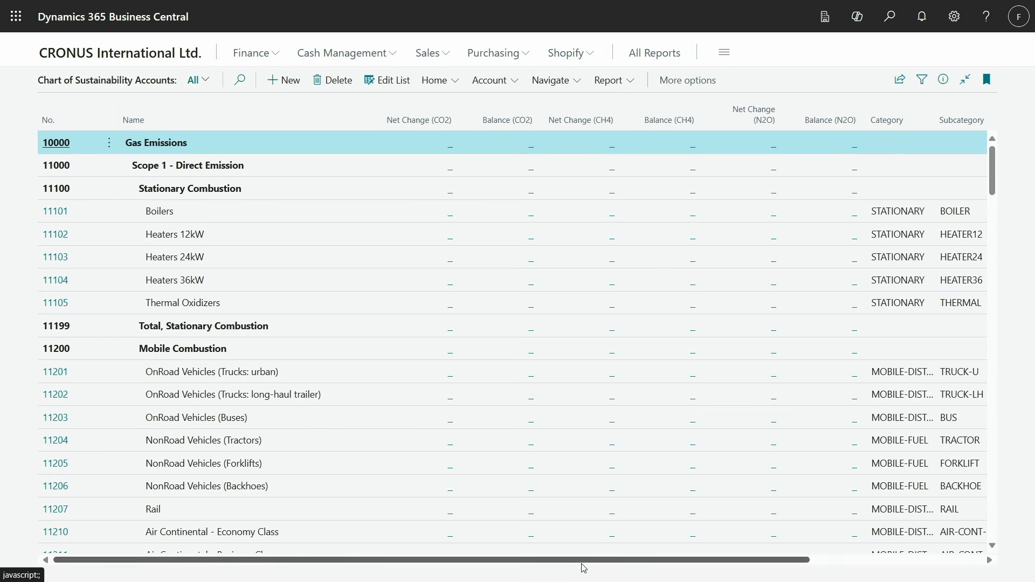
{"action": "left_click_drag", "start_coordinate": [616, 561], "coordinate": [787, 564]}
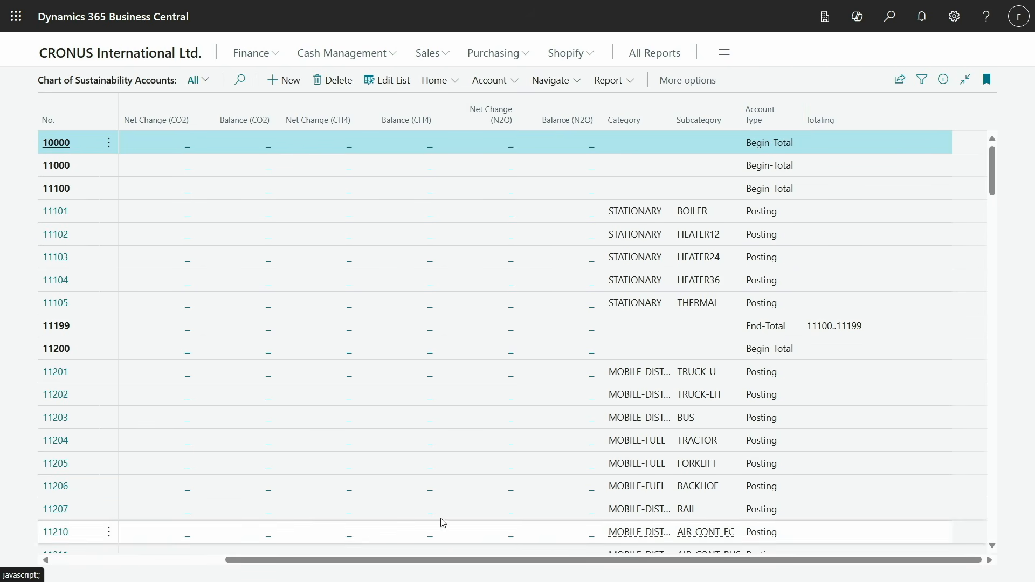
{"action": "left_click_drag", "start_coordinate": [435, 560], "coordinate": [263, 561]}
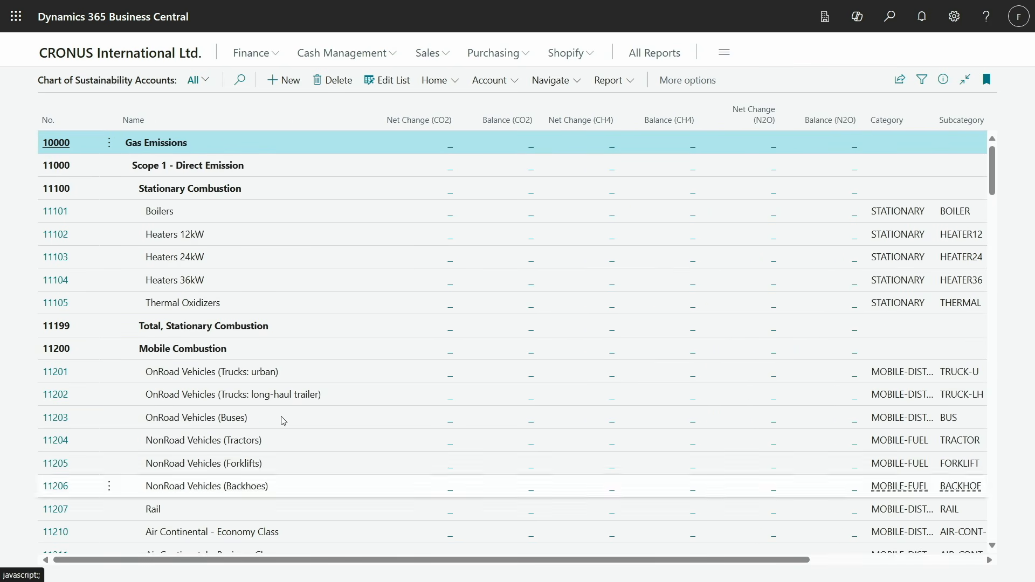
- Examine the available totals filters and the emission balances down to the total gas emissions in the chart of accounts
{"action": "left_click", "coordinate": [925, 82]}
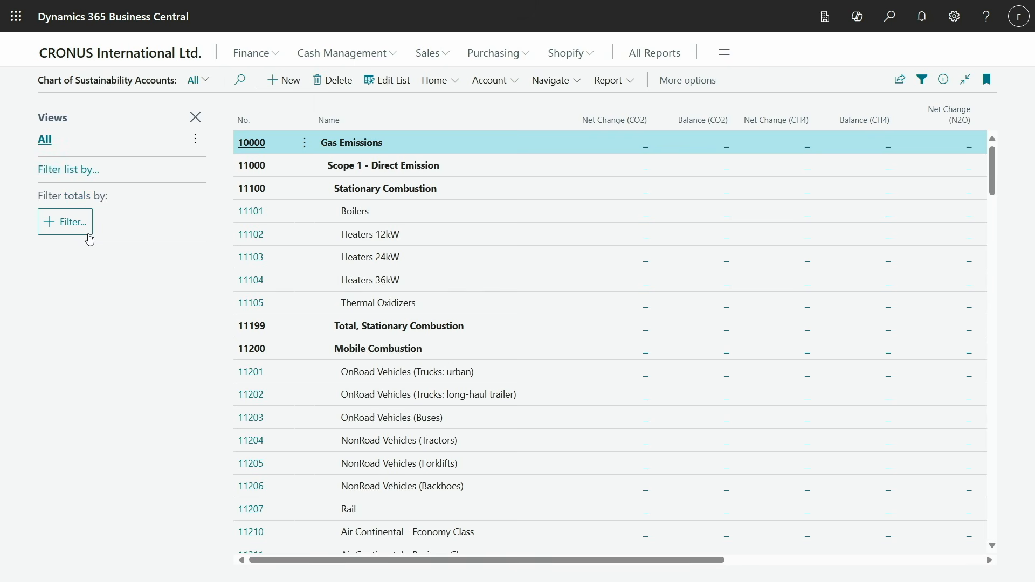
{"action": "left_click", "coordinate": [77, 226]}
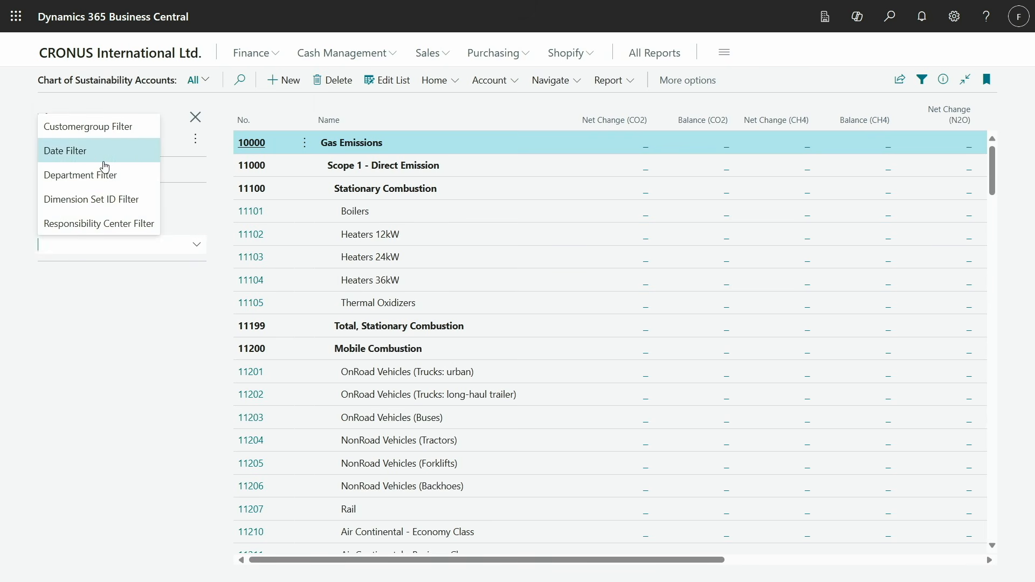
{"action": "left_click", "coordinate": [119, 340]}
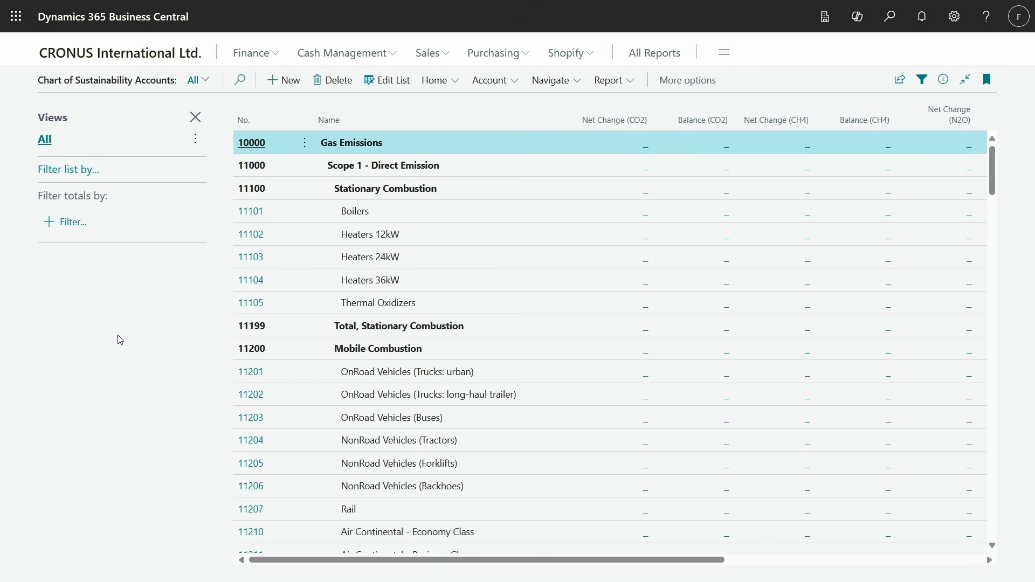
{"action": "scroll", "coordinate": [292, 281], "scroll_direction": "down", "scroll_amount": 20}
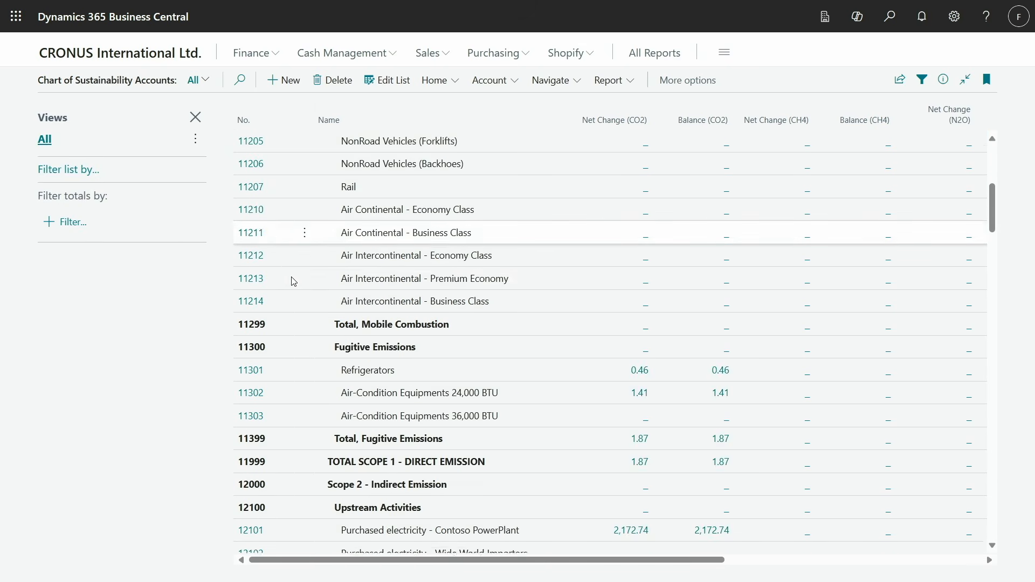
{"action": "scroll", "coordinate": [293, 281], "scroll_direction": "down", "scroll_amount": 1}
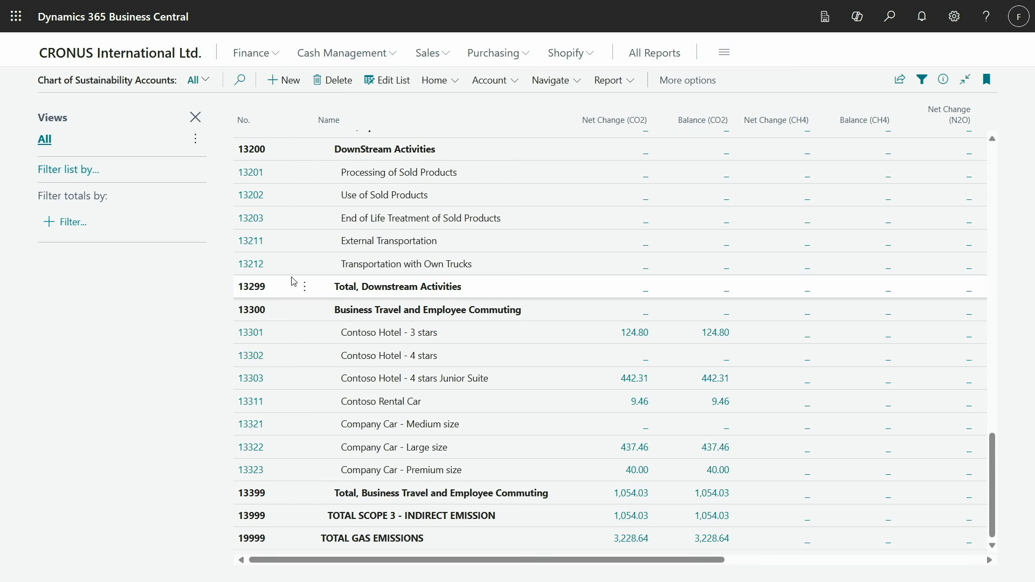
{"action": "left_click", "coordinate": [195, 118]}
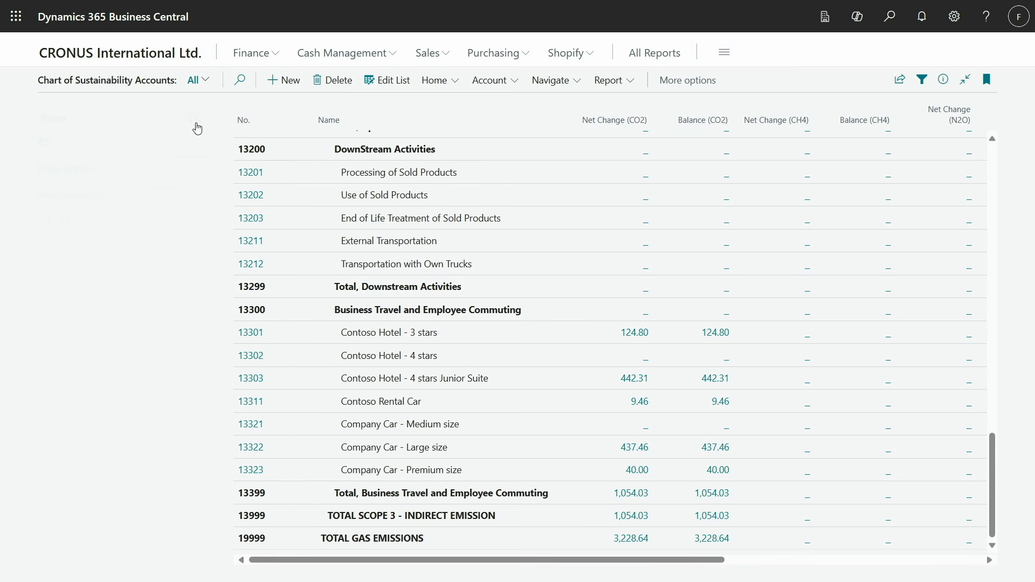
- Open the Contoso Hotel - 3 stars account card and inspect the HOTEL category's emission scope and calculation foundation options
{"action": "left_click", "coordinate": [53, 341]}
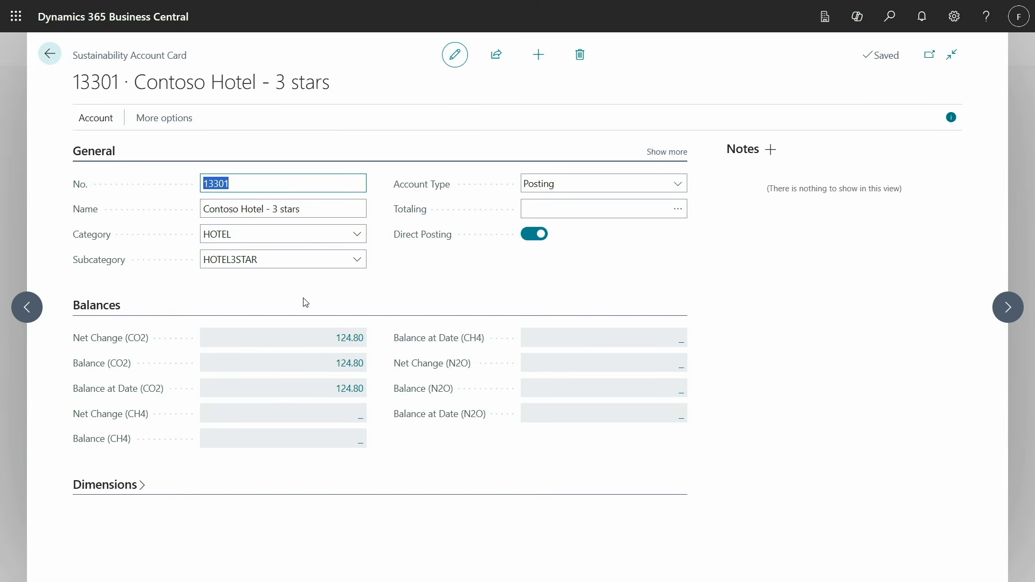
{"action": "left_click", "coordinate": [357, 235]}
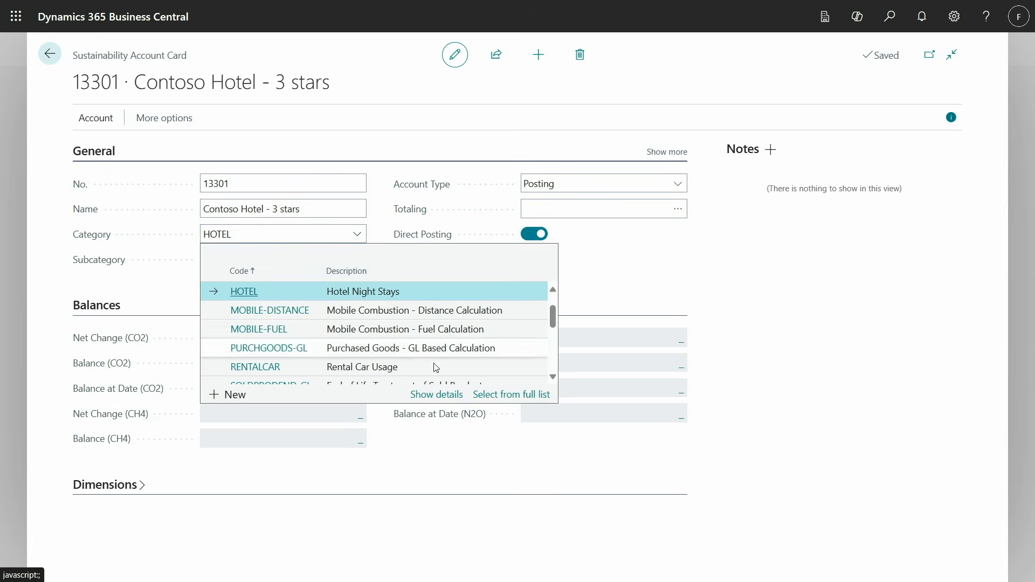
{"action": "left_click", "coordinate": [443, 395]}
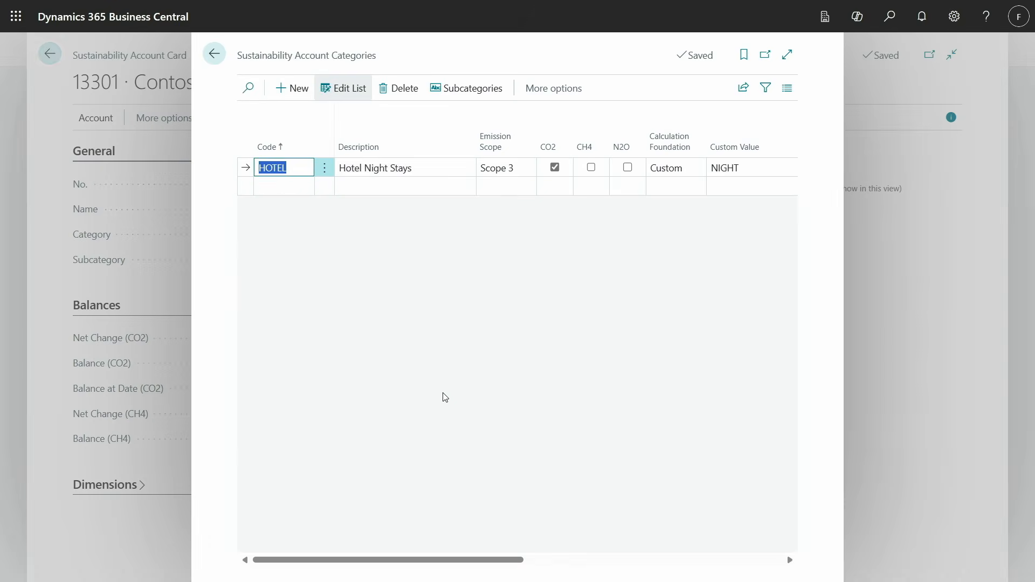
{"action": "left_click", "coordinate": [523, 169]}
{"action": "left_click", "coordinate": [523, 170]}
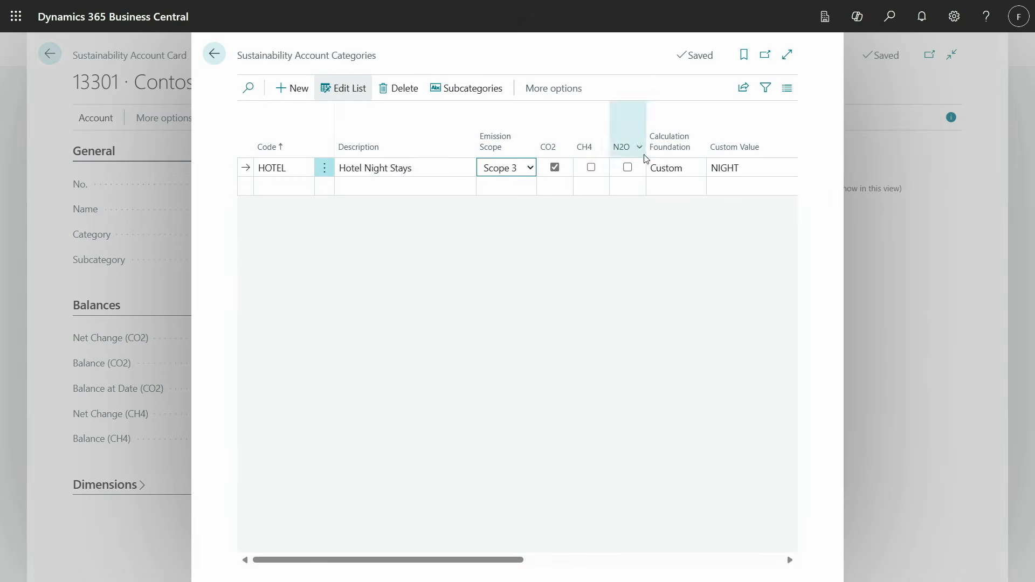
{"action": "left_click", "coordinate": [691, 172]}
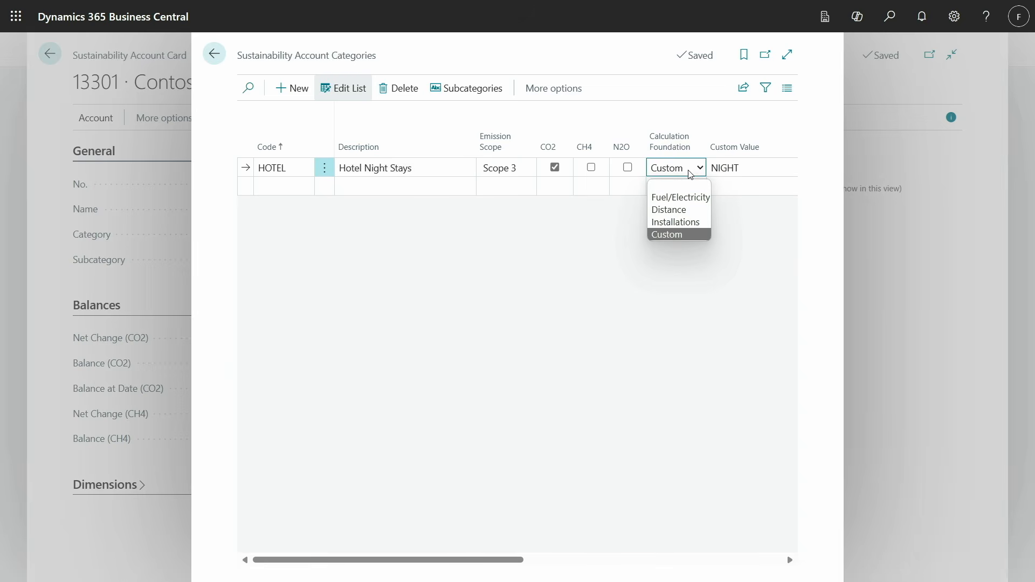
{"action": "left_click", "coordinate": [690, 173]}
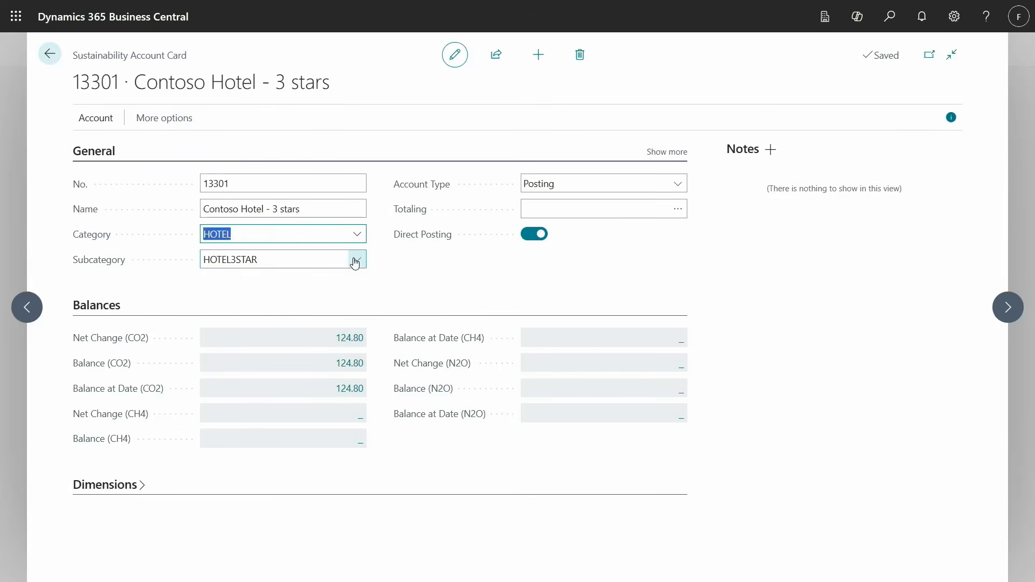
- Inspect the emission factors of the HOTEL3STAR subcategory and return to the Chart of Sustainability Accounts
{"action": "left_click", "coordinate": [355, 261]}
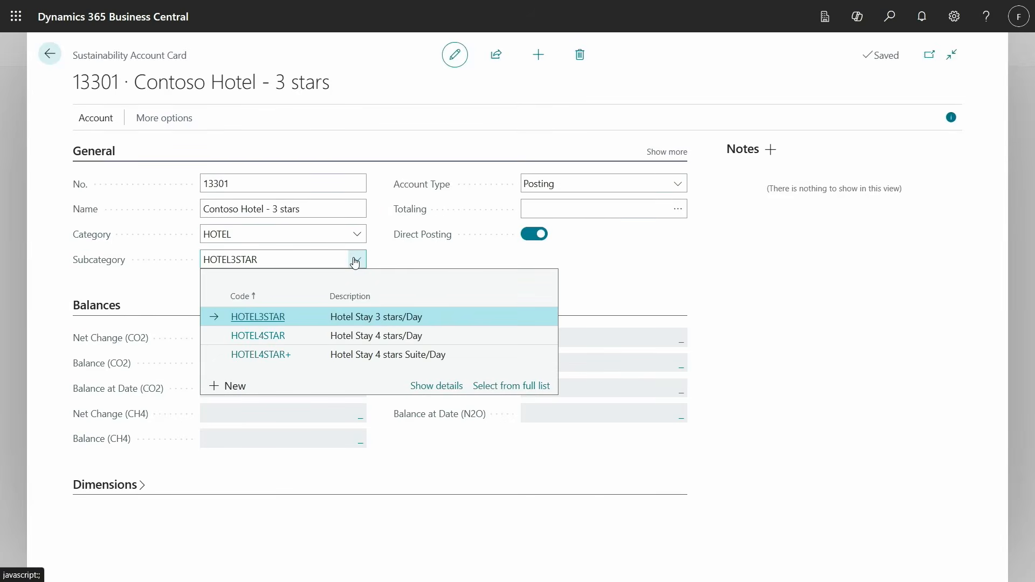
{"action": "left_click", "coordinate": [436, 386]}
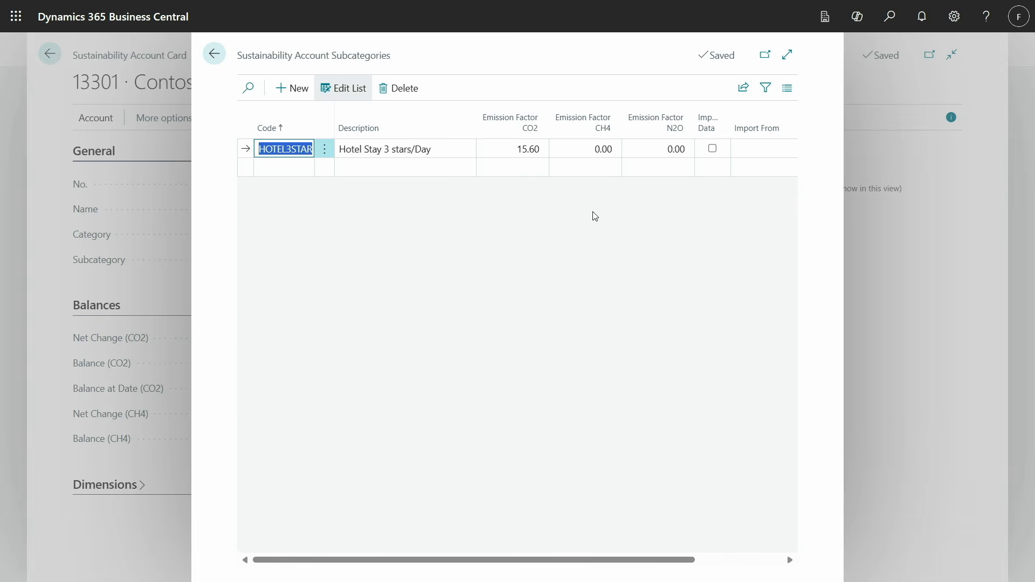
{"action": "key", "text": "Escape"}
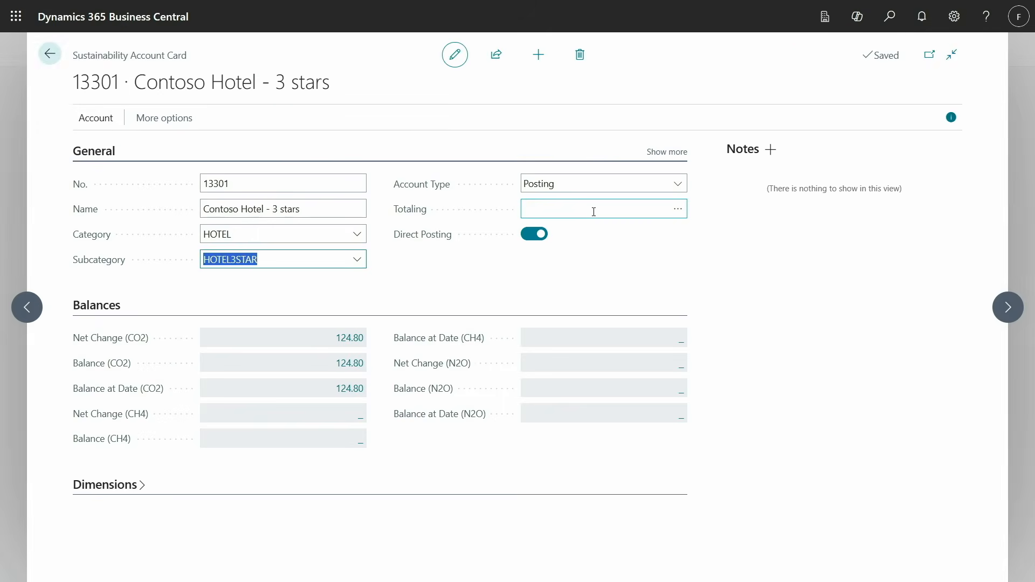
{"action": "key", "text": "Escape"}
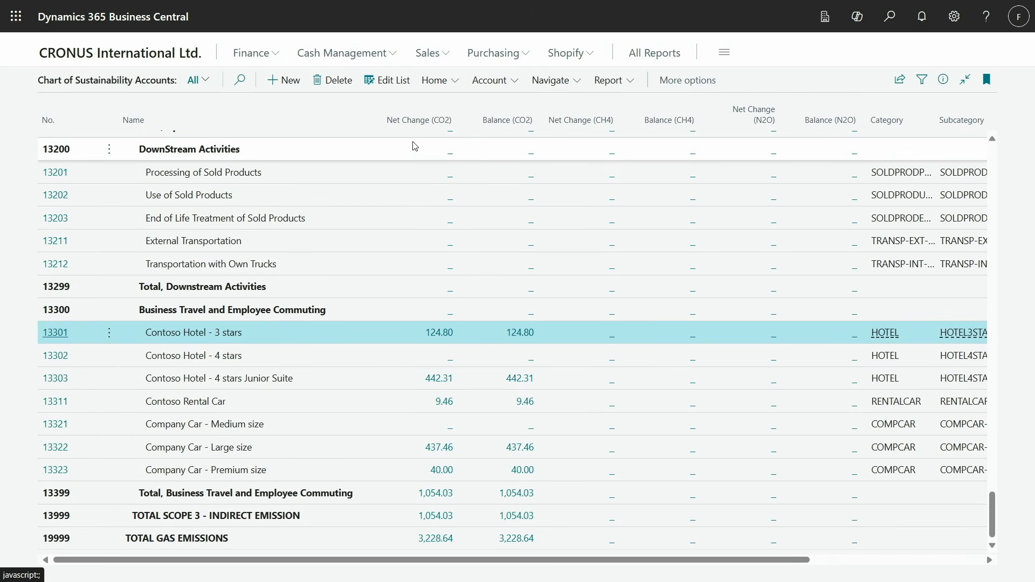
- Open the Sustainability Journal and inspect its error messages and the category and subcategory details of the current line
{"action": "key", "text": "Escape"}
{"action": "left_click", "coordinate": [699, 82]}
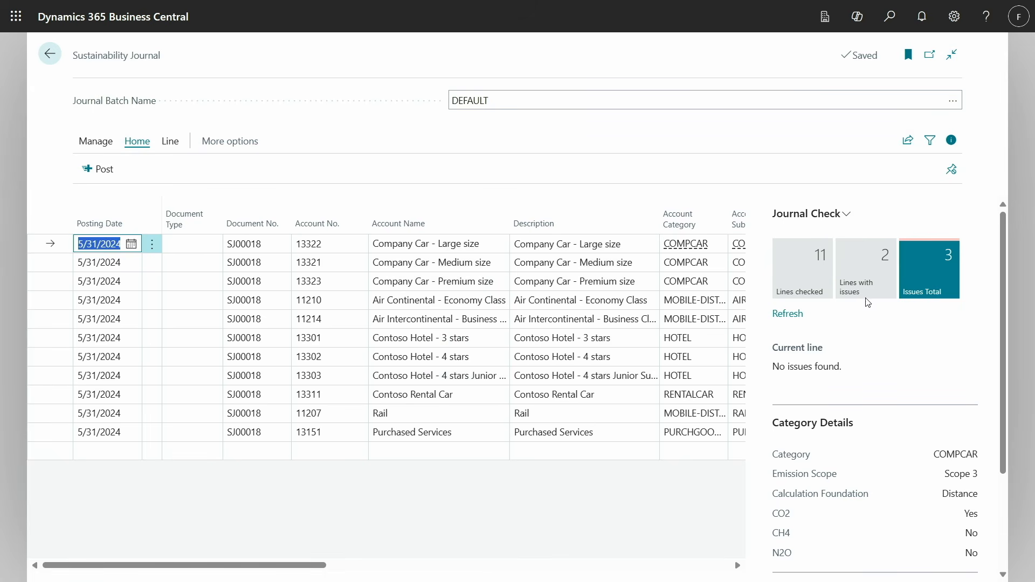
{"action": "left_click", "coordinate": [922, 290]}
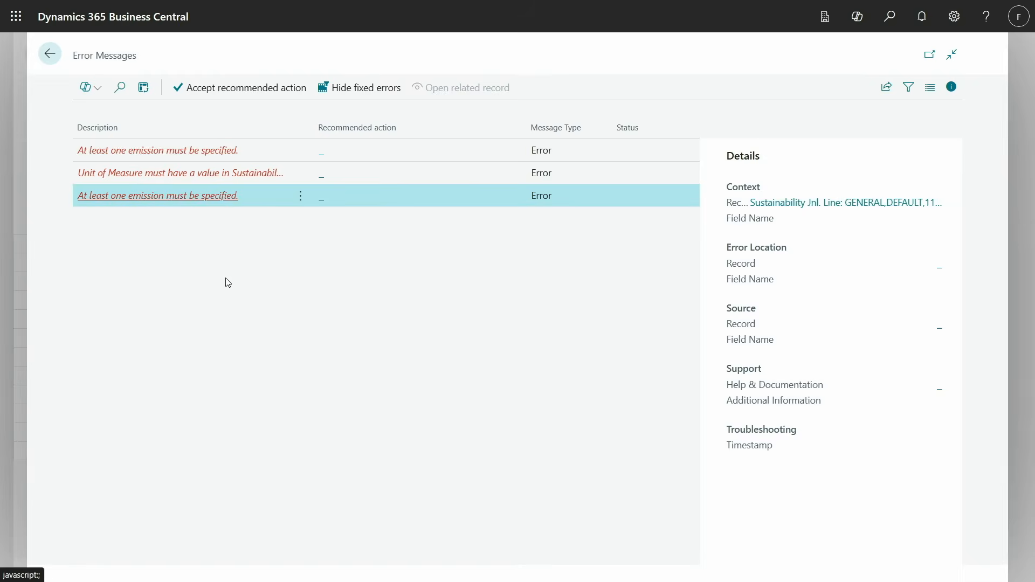
{"action": "key", "text": "Escape"}
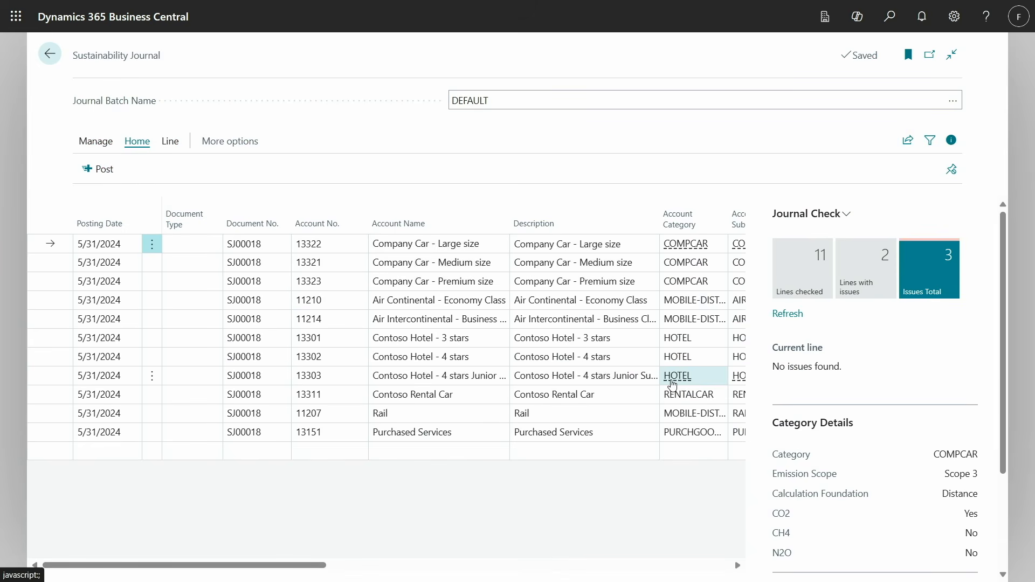
{"action": "scroll", "coordinate": [943, 435], "scroll_direction": "down", "scroll_amount": 3}
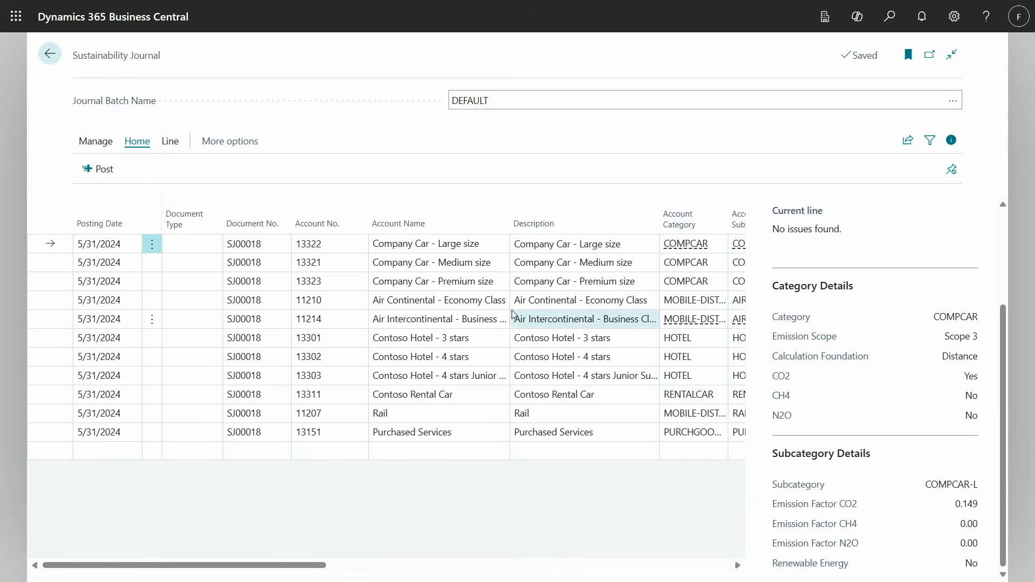
- Try to post the lines of the DEFAULT sustainability journal batch
{"action": "left_click", "coordinate": [104, 172]}
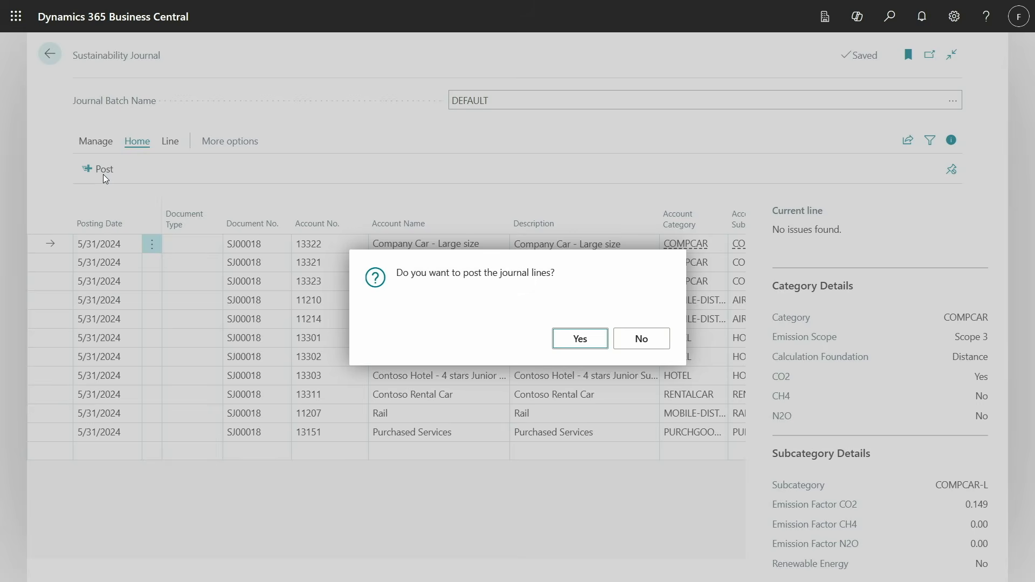
{"action": "left_click", "coordinate": [577, 340]}
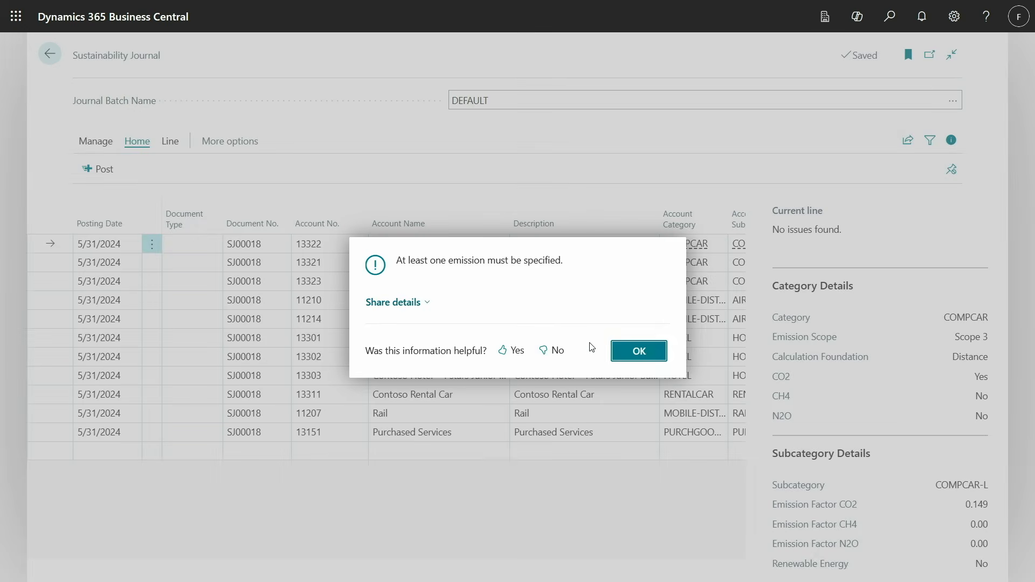
{"action": "left_click", "coordinate": [639, 351]}
- Set the distance of the Rail journal line to 12
{"action": "left_click", "coordinate": [568, 414]}
{"action": "key", "text": "Tab"}
{"action": "key", "text": "Tab"}
{"action": "key", "text": "Tab"}
{"action": "key", "text": "Tab"}
{"action": "key", "text": "Tab"}
{"action": "key", "text": "Tab"}
{"action": "key", "text": "Tab"}
{"action": "key", "text": "Tab"}
{"action": "key", "text": "Tab"}
{"action": "key", "text": "Tab"}
{"action": "key", "text": "Tab"}
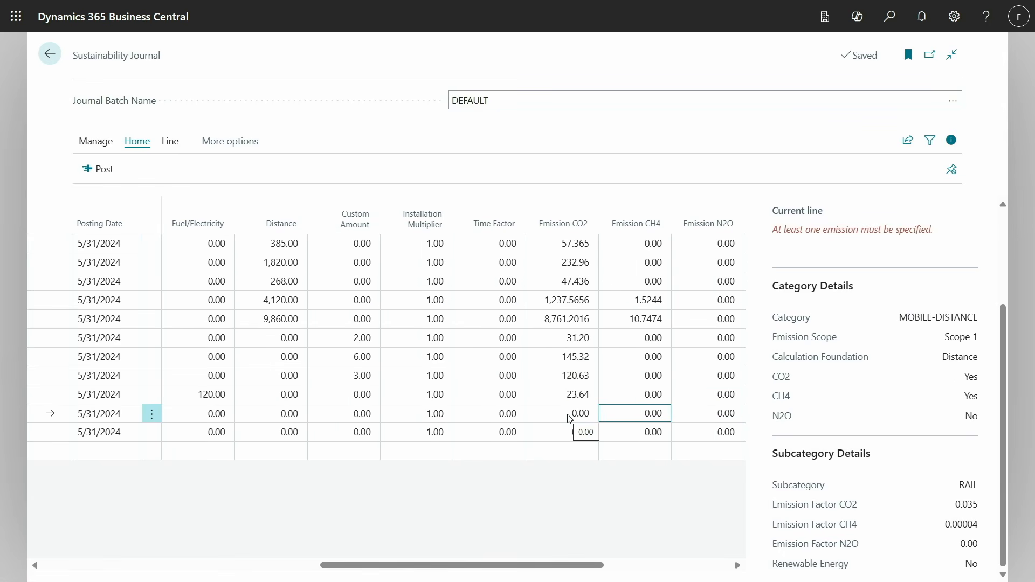
{"action": "key", "text": "shift+Tab"}
{"action": "key", "text": "shift+Tab"}
{"action": "key", "text": "shift+Tab"}
{"action": "key", "text": "shift+Tab"}
{"action": "key", "text": "shift+Tab"}
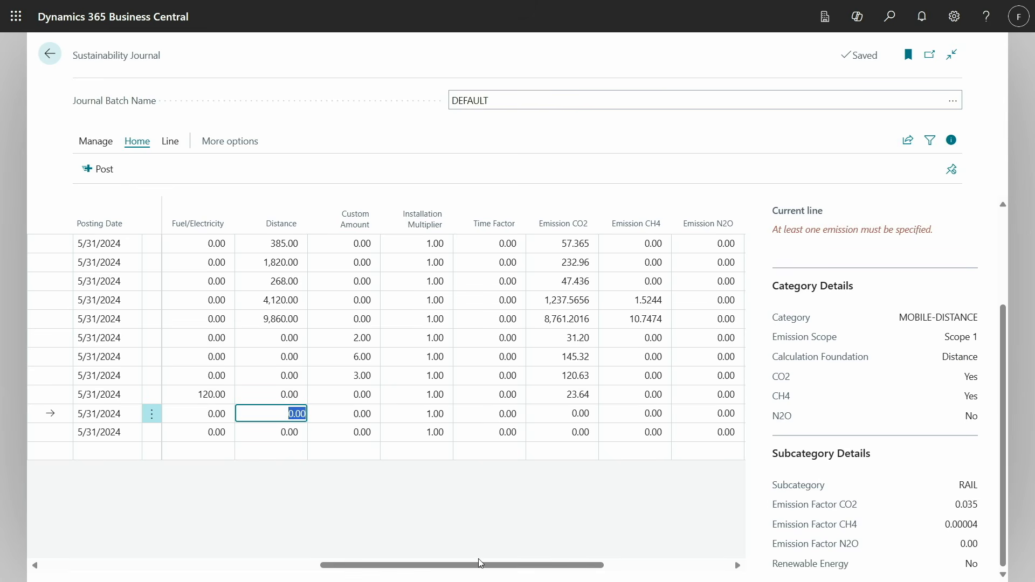
{"action": "type", "text": "12"}
{"action": "key", "text": "Tab"}
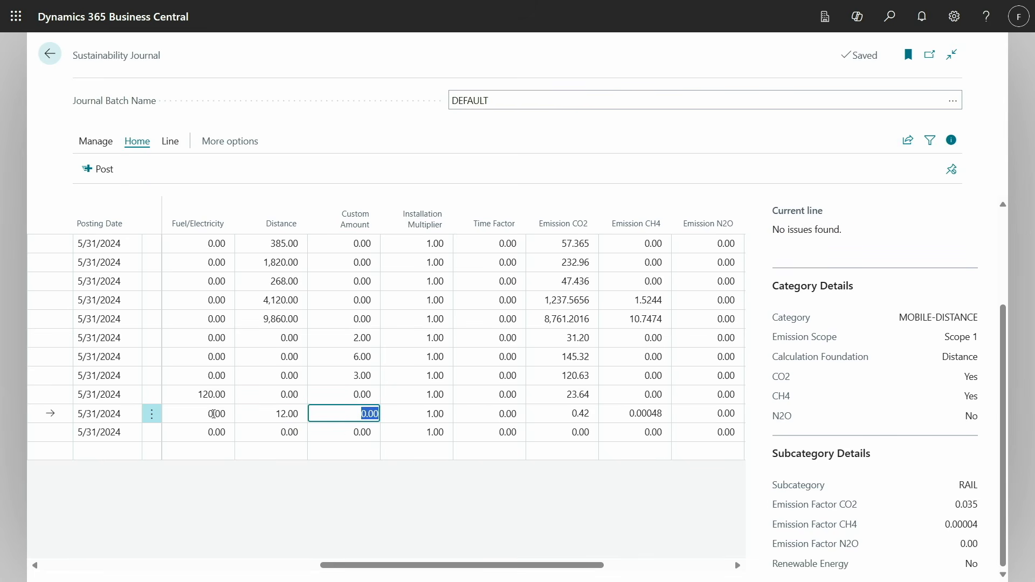
{"action": "left_click", "coordinate": [574, 419]}
- Set the unit of measure of the Purchased Services journal line to HOUR
{"action": "left_click_drag", "start_coordinate": [592, 565], "coordinate": [394, 551]}
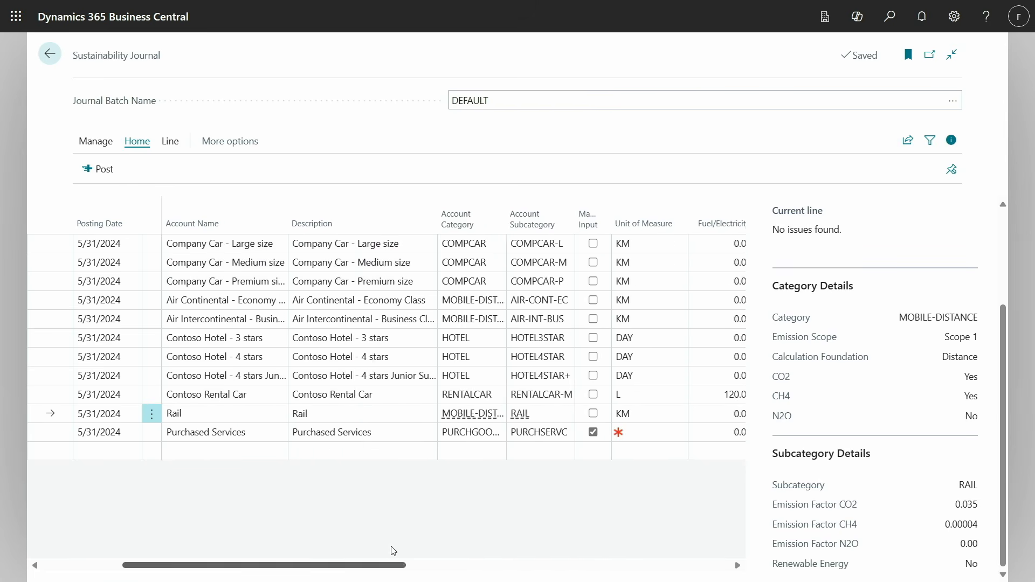
{"action": "left_click", "coordinate": [670, 438]}
{"action": "type", "text": "ho"}
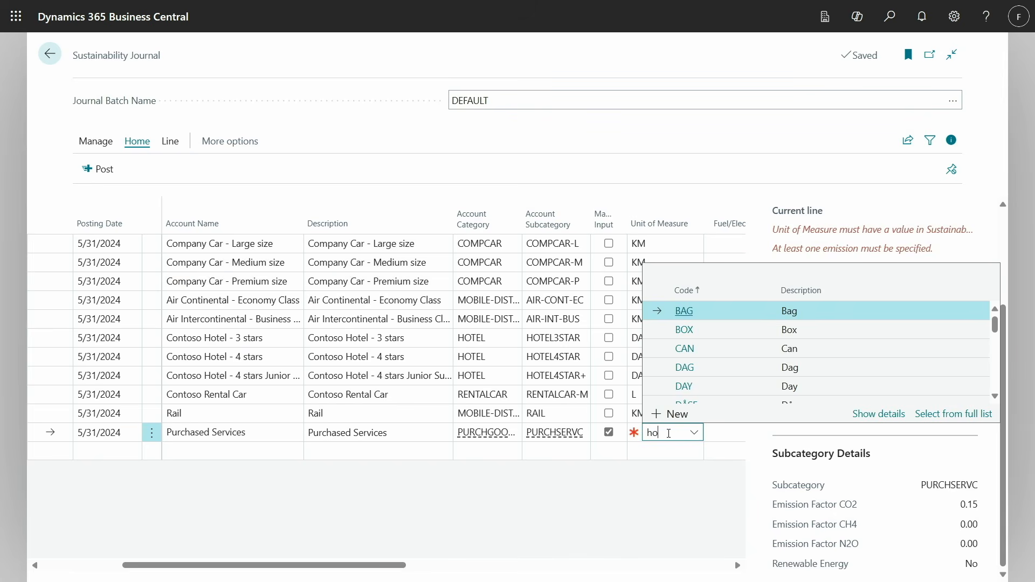
{"action": "key", "text": "Tab"}
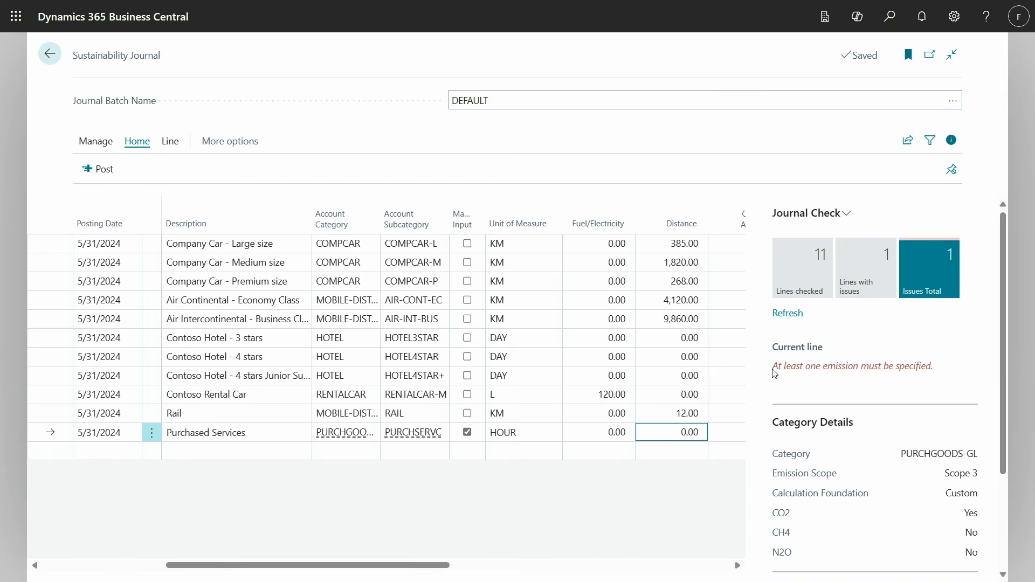
- Enter emissions of 1 for CO2, 2 for CH4 and 3 for N2O on the Purchased Services line
{"action": "key", "text": "Tab"}
{"action": "key", "text": "Tab"}
{"action": "key", "text": "Tab"}
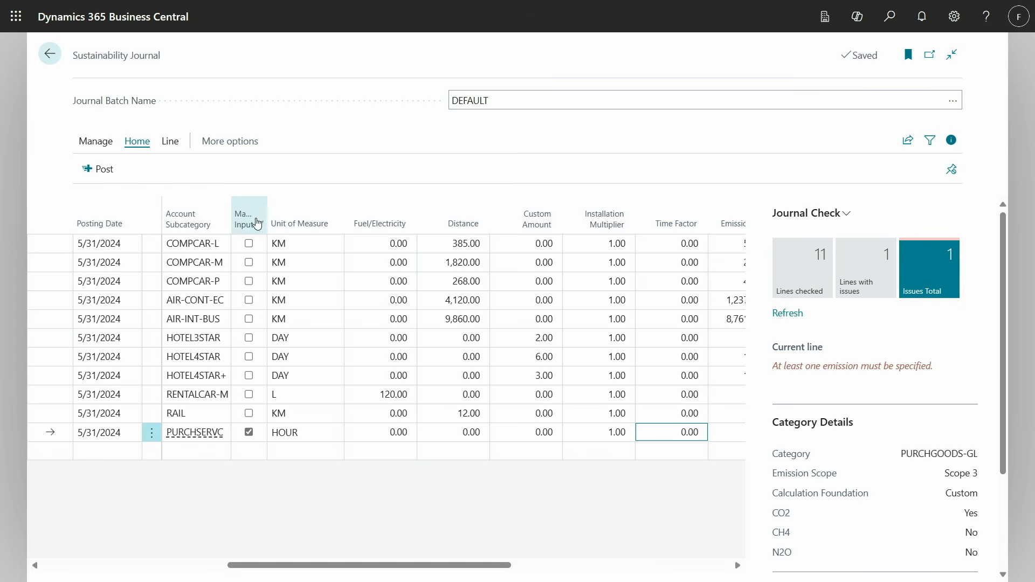
{"action": "mouse_move", "coordinate": [251, 220]}
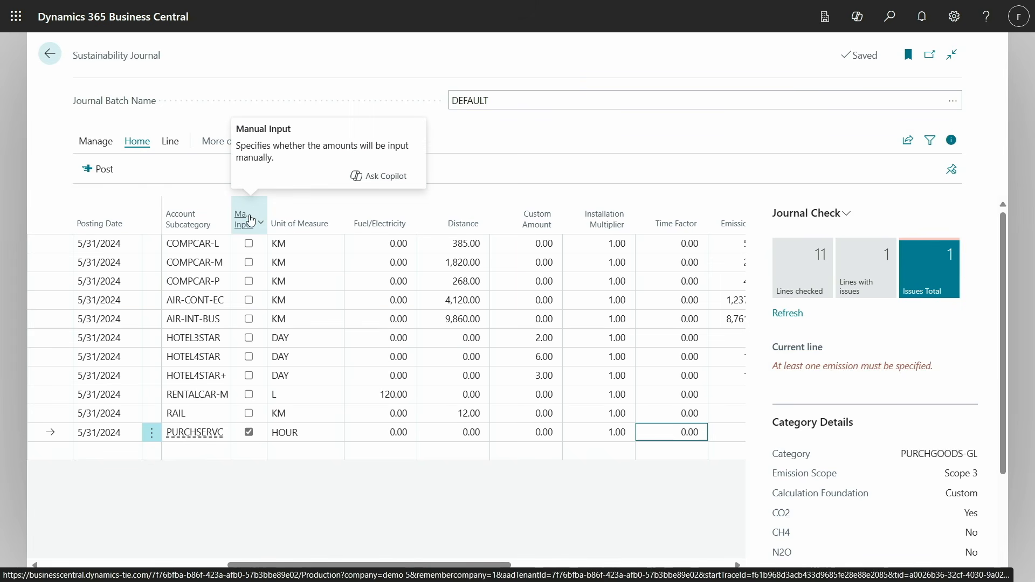
{"action": "key", "text": "Tab"}
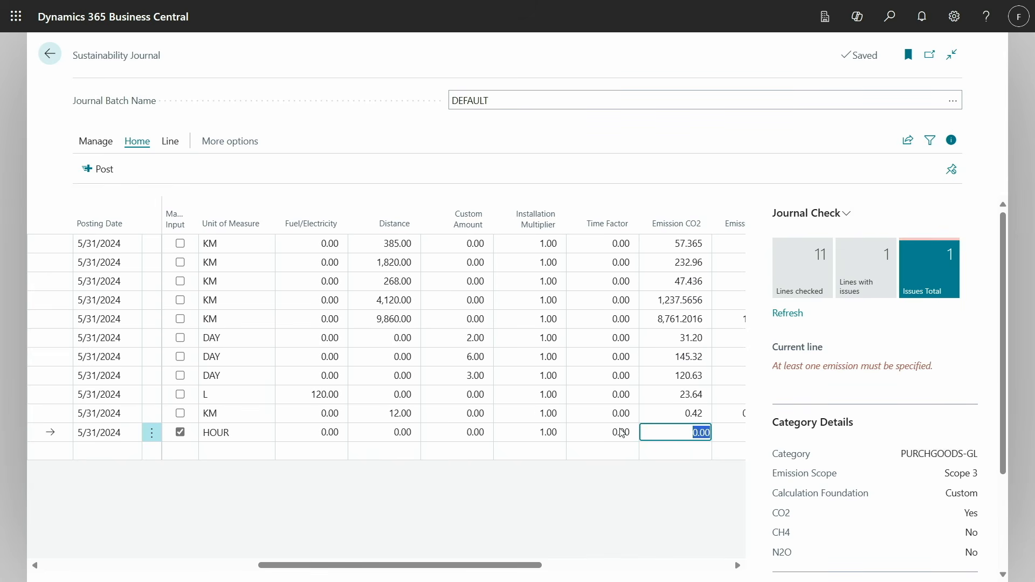
{"action": "type", "text": "1"}
{"action": "key", "text": "Tab"}
{"action": "type", "text": "2"}
{"action": "key", "text": "Tab"}
{"action": "type", "text": "3"}
{"action": "key", "text": "Up"}
{"action": "key", "text": "Down"}
- Post the completed sustainability journal lines
{"action": "left_click", "coordinate": [101, 172]}
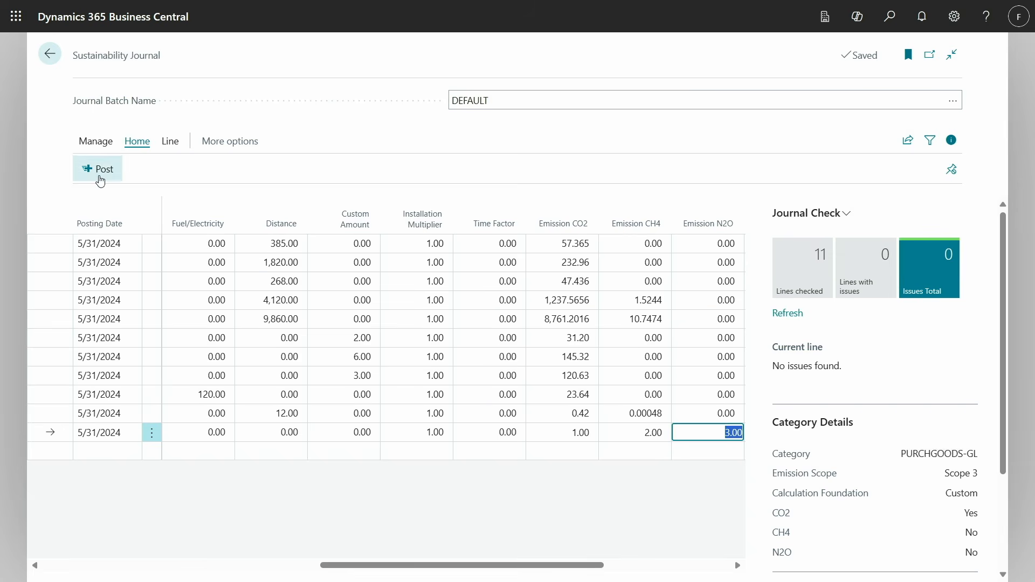
{"action": "left_click", "coordinate": [575, 349]}
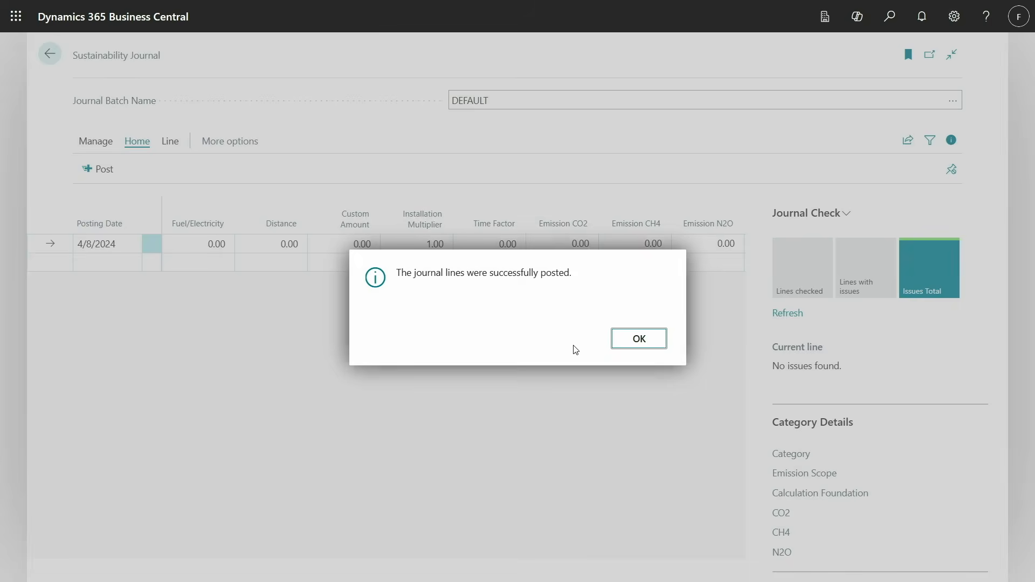
{"action": "left_click", "coordinate": [637, 345]}
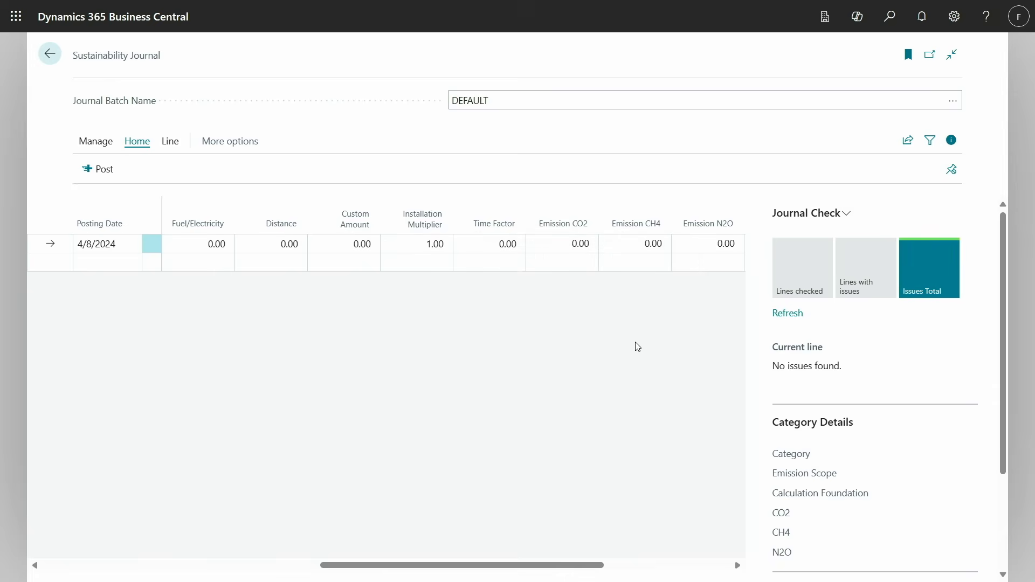
- Review the posted entries in the Sustainability Ledger Entries and return to the home page
{"action": "key", "text": "Escape"}
{"action": "left_click", "coordinate": [814, 79]}
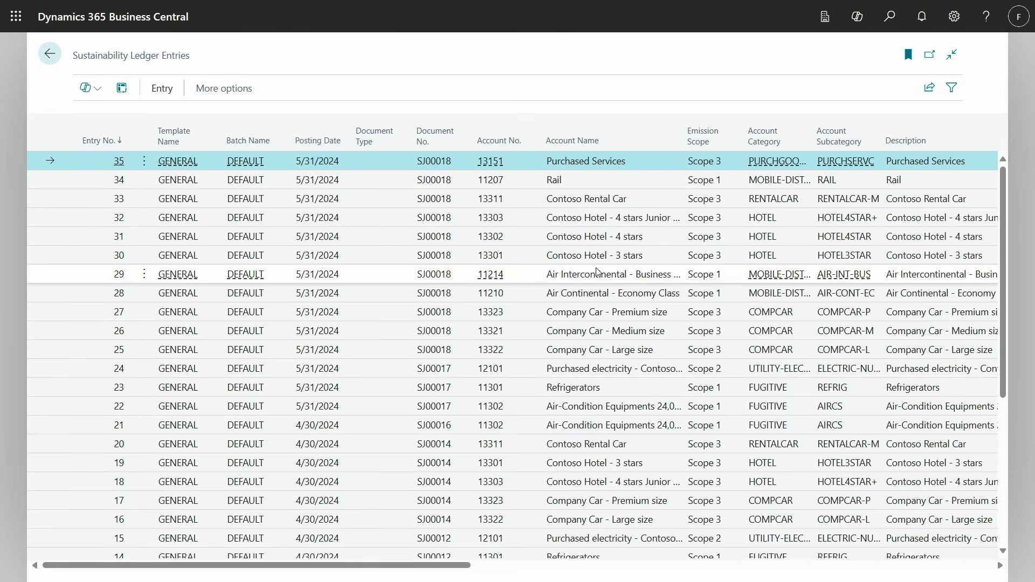
{"action": "key", "text": "Escape"}
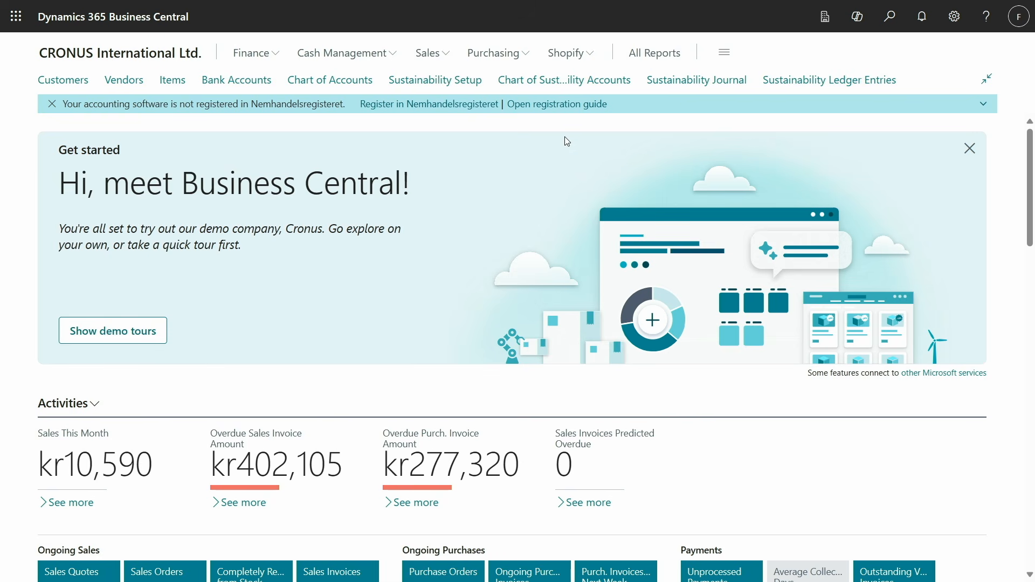
- Run the Total Emissions report from the Chart of Sustainability Accounts, check its available layouts and download it with the TotalEmissions.xlsx layout
{"action": "left_click", "coordinate": [537, 80]}
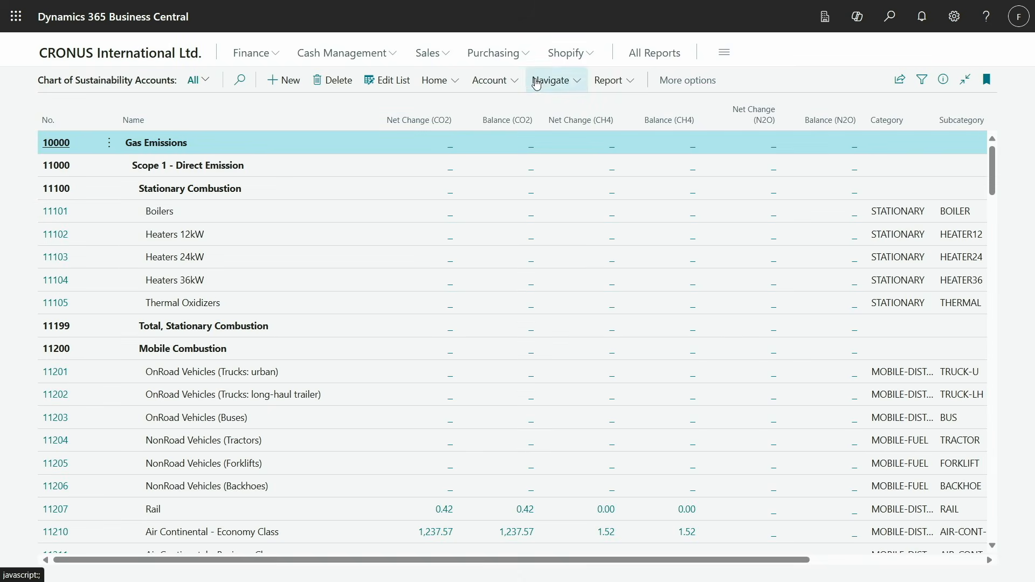
{"action": "left_click", "coordinate": [615, 80]}
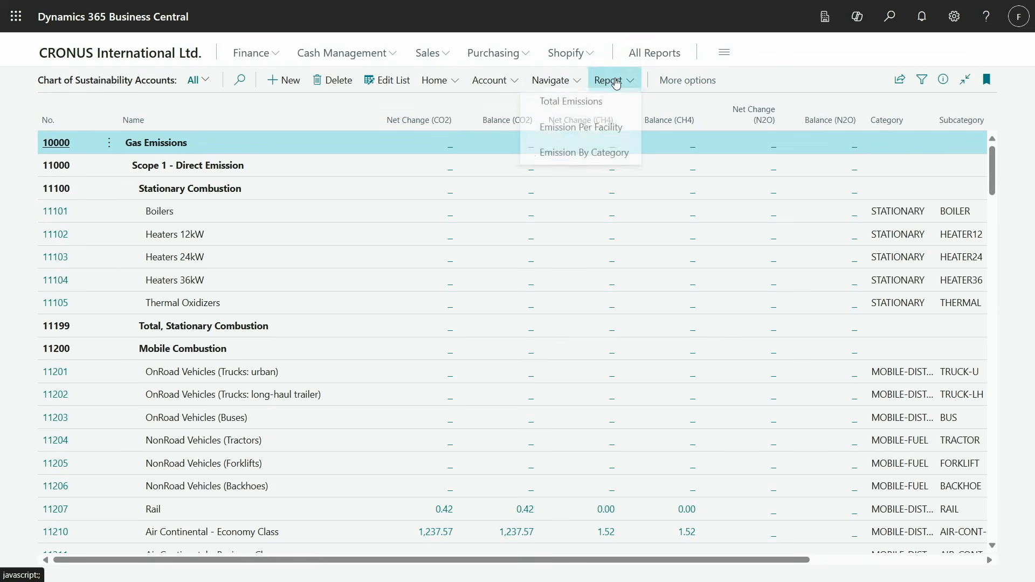
{"action": "left_click", "coordinate": [582, 107]}
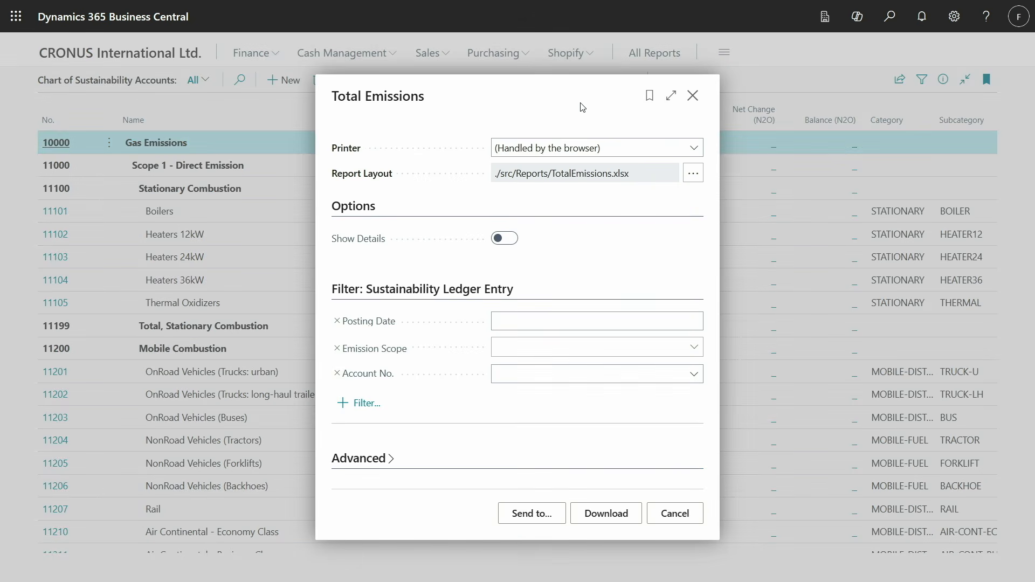
{"action": "left_click", "coordinate": [692, 174]}
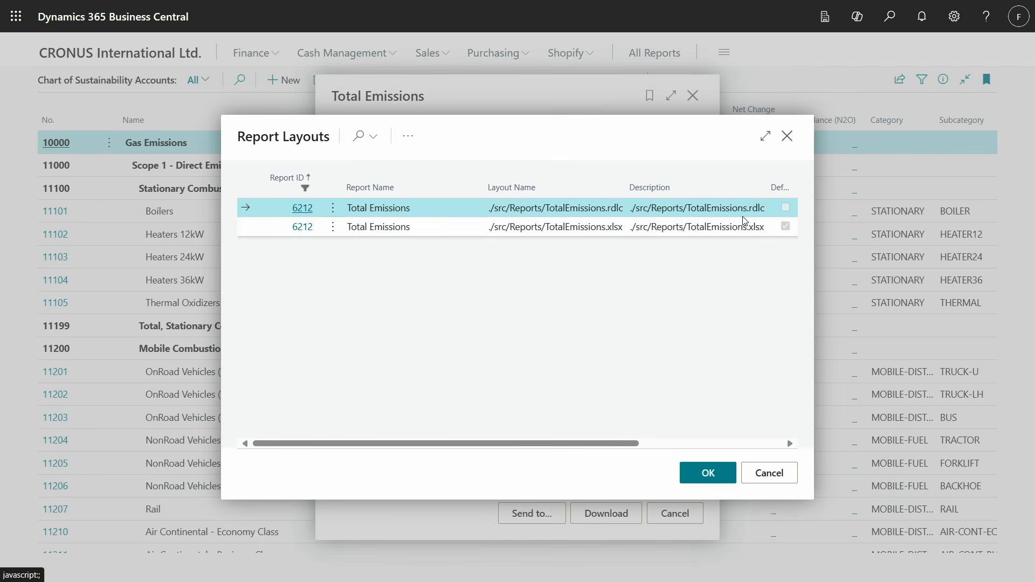
{"action": "key", "text": "Escape"}
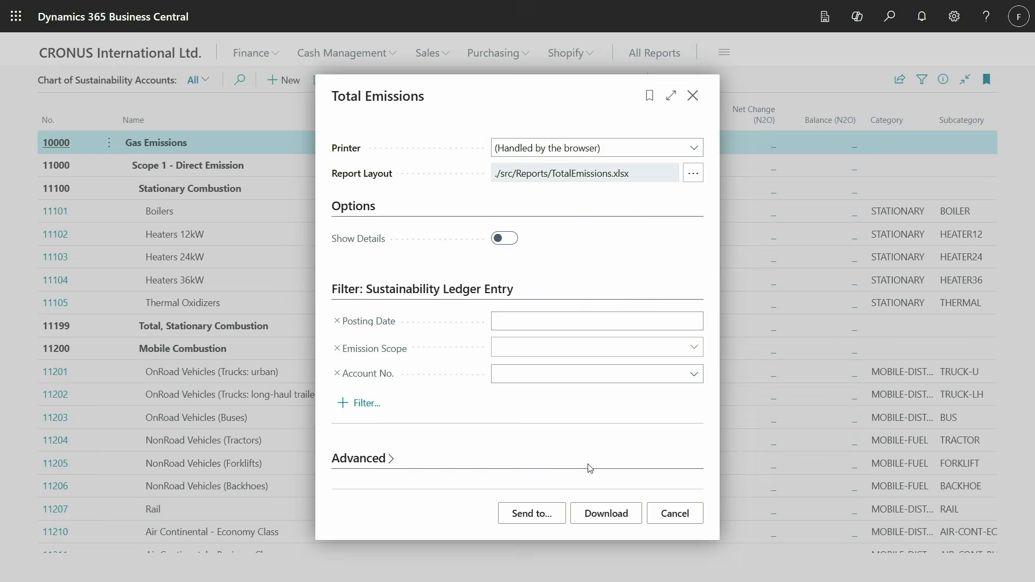
{"action": "left_click", "coordinate": [611, 515]}
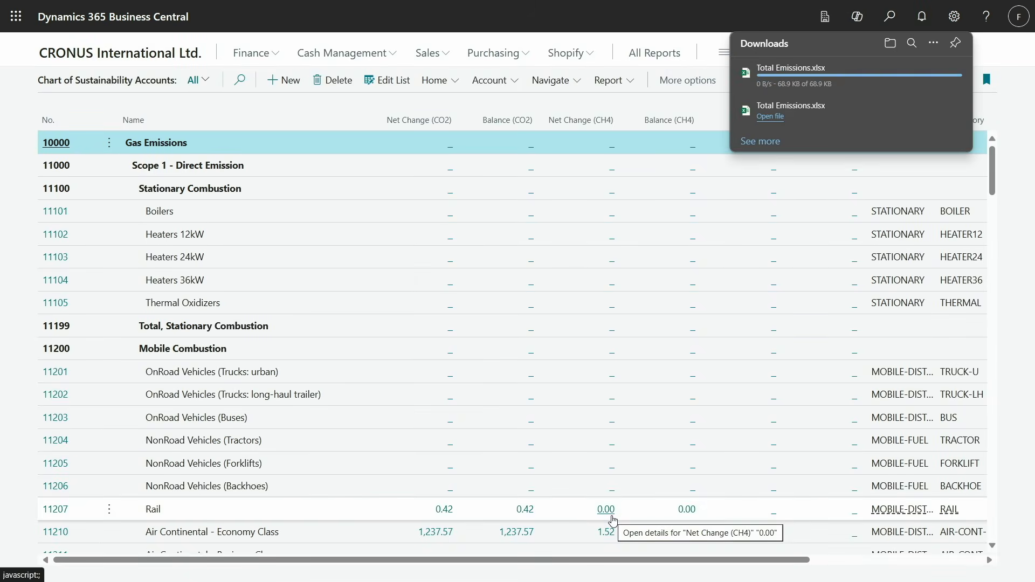
- Open the downloaded Total Emissions.xlsx in Excel, enable editing and examine the Emissions Per Scopes table and chart
{"action": "left_click", "coordinate": [772, 80]}
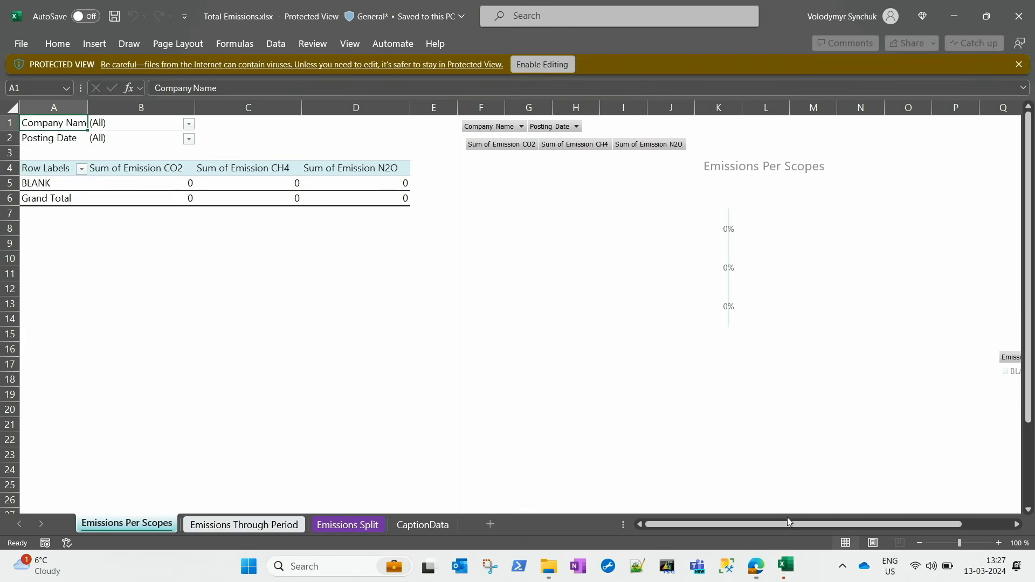
{"action": "left_click", "coordinate": [540, 67]}
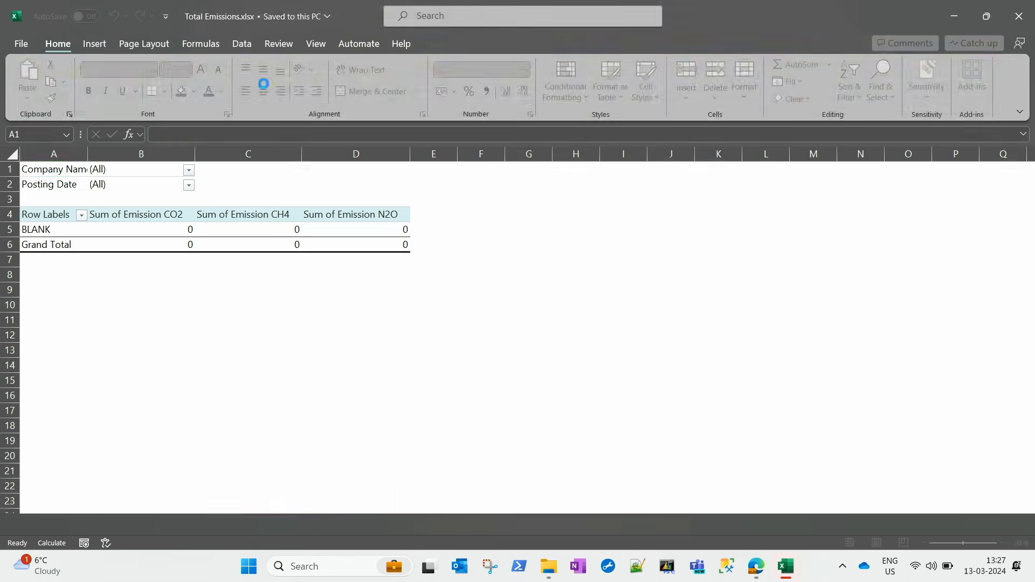
{"action": "left_click", "coordinate": [312, 129]}
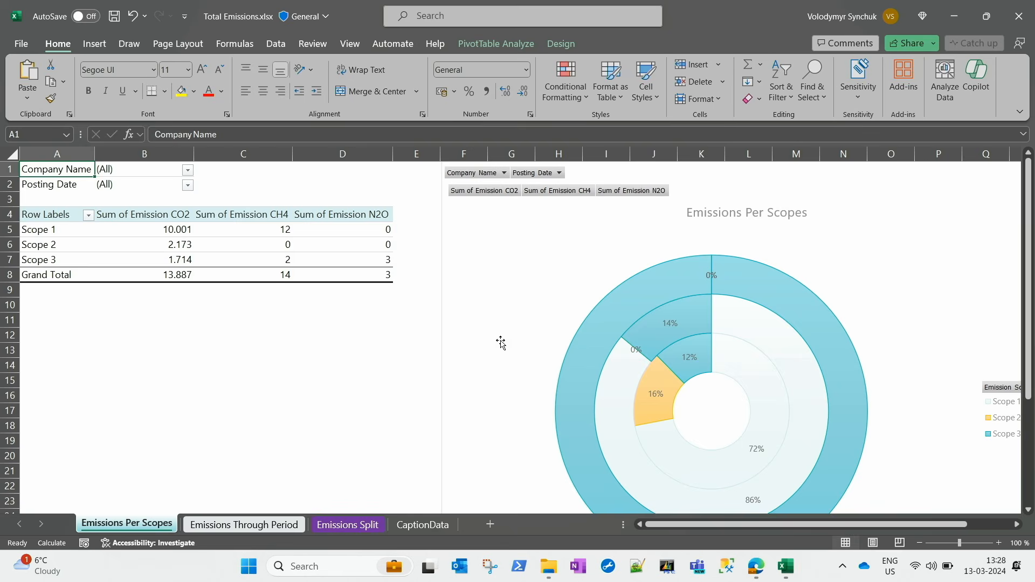
{"action": "scroll", "coordinate": [501, 342], "scroll_direction": "down", "scroll_amount": 1}
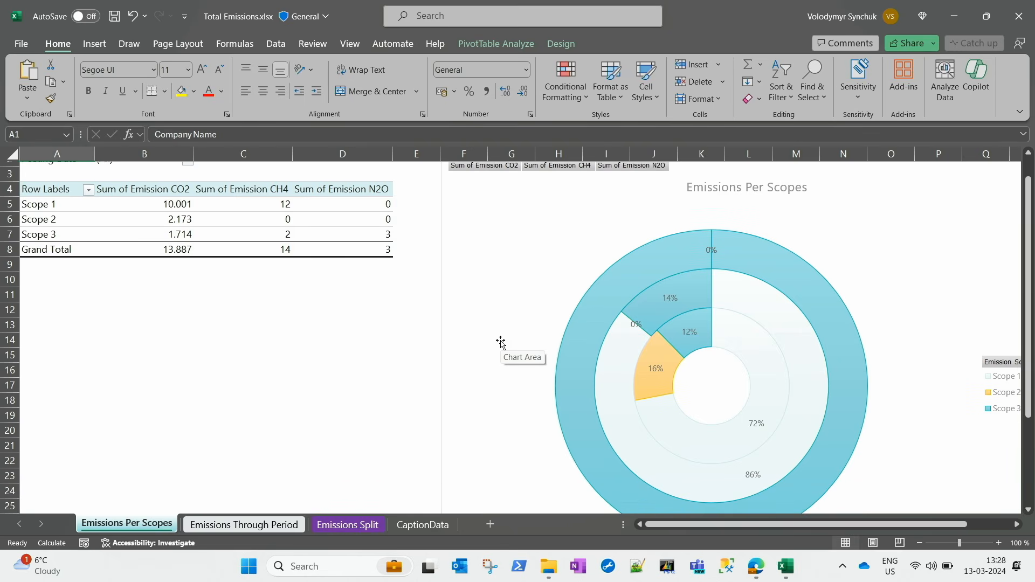
{"action": "scroll", "coordinate": [501, 342], "scroll_direction": "down", "scroll_amount": 1}
- Filter the Emissions Through Period pivot table to emission scope Scope 1 and the account name Rail
{"action": "left_click", "coordinate": [259, 524]}
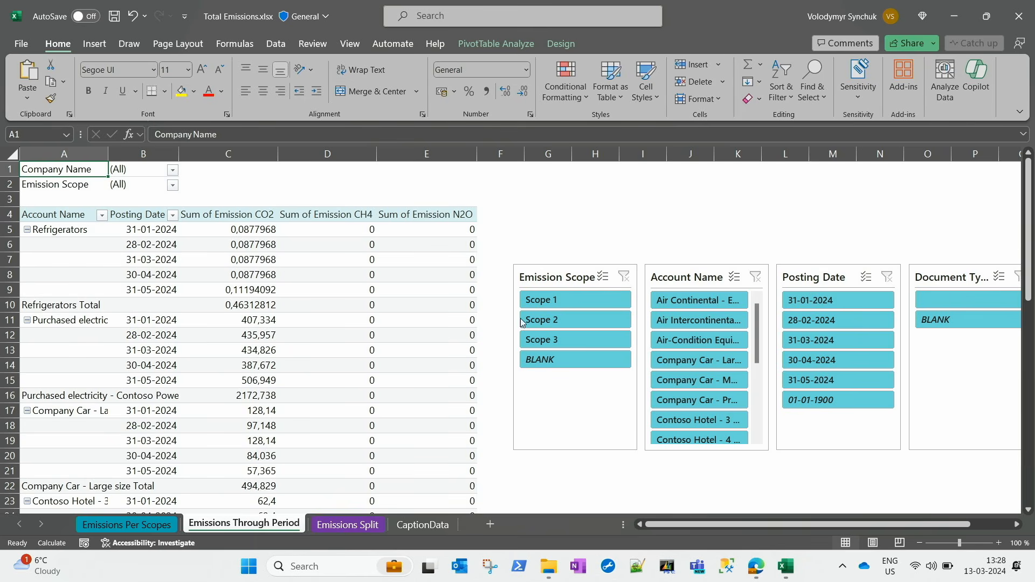
{"action": "left_click", "coordinate": [570, 302]}
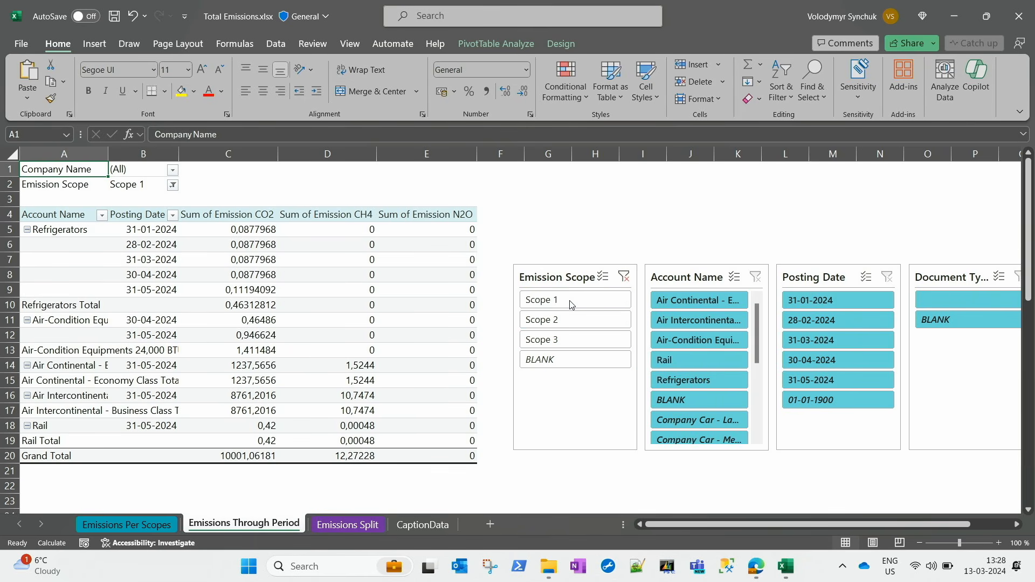
{"action": "left_click", "coordinate": [716, 361]}
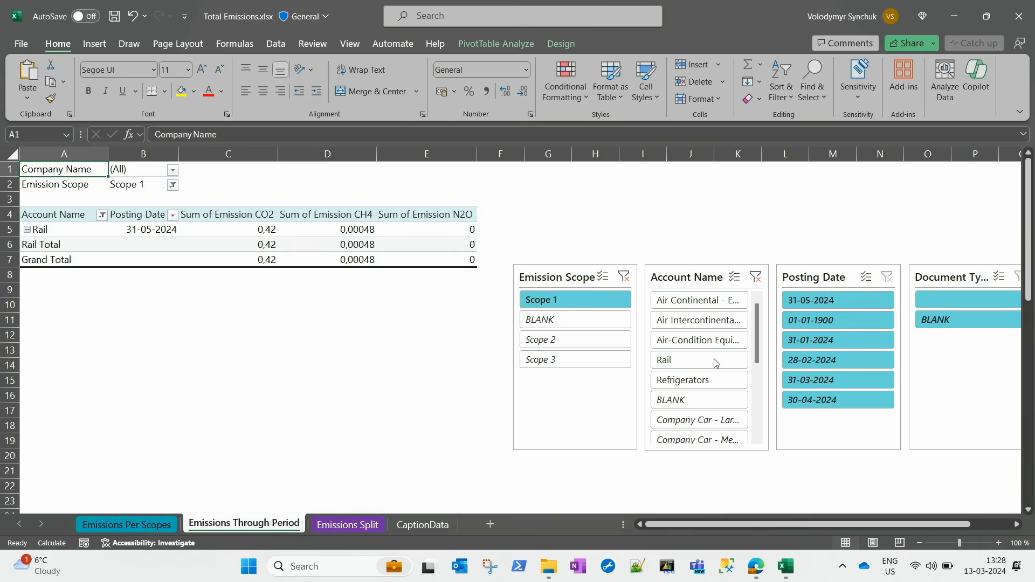
- Examine the CO2 and CH4 total emission charts on the Emissions Split sheet
{"action": "left_click", "coordinate": [358, 530]}
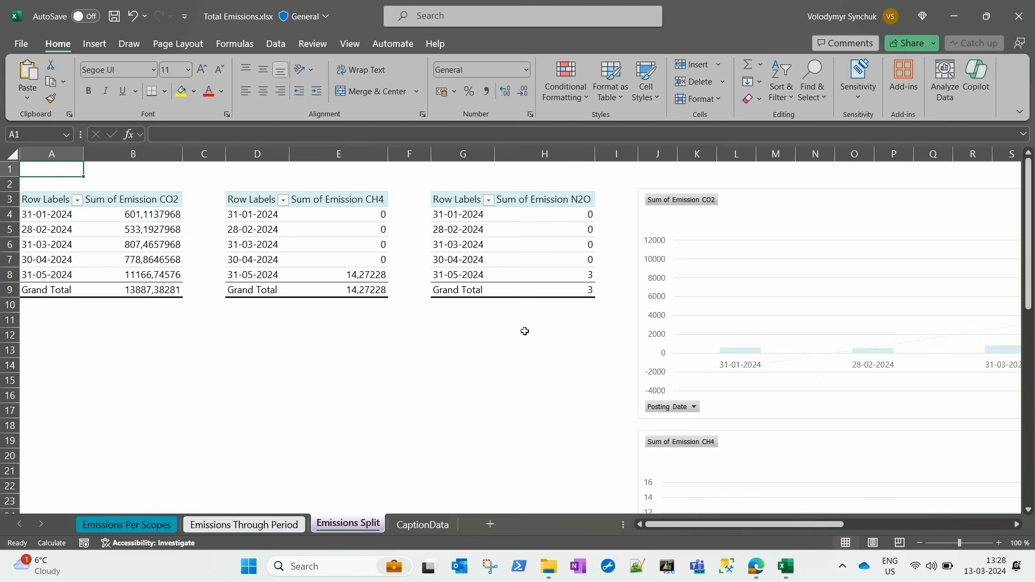
{"action": "left_click_drag", "start_coordinate": [702, 524], "coordinate": [802, 526]}
{"action": "scroll", "coordinate": [794, 474], "scroll_direction": "down", "scroll_amount": 1}
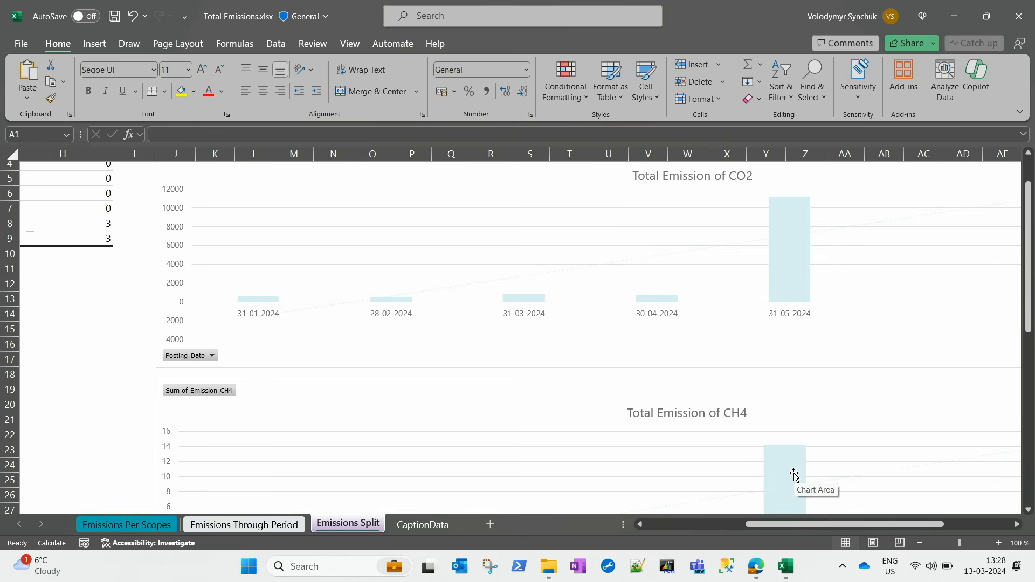
{"action": "scroll", "coordinate": [794, 475], "scroll_direction": "down", "scroll_amount": 1}
{"action": "scroll", "coordinate": [794, 474], "scroll_direction": "down", "scroll_amount": 1}
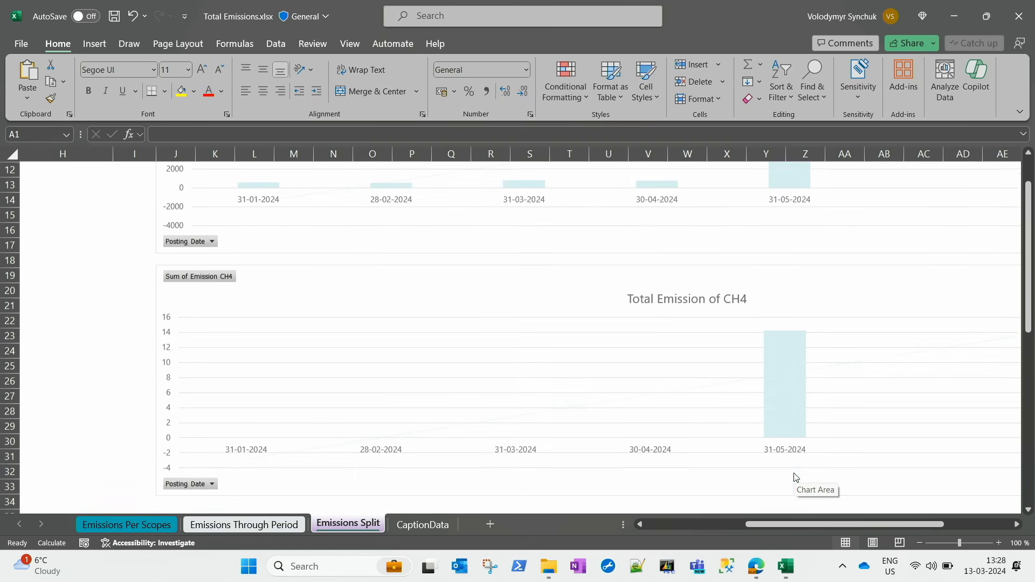
{"action": "scroll", "coordinate": [793, 473], "scroll_direction": "up", "scroll_amount": 3}
{"action": "scroll", "coordinate": [794, 474], "scroll_direction": "down", "scroll_amount": 1}
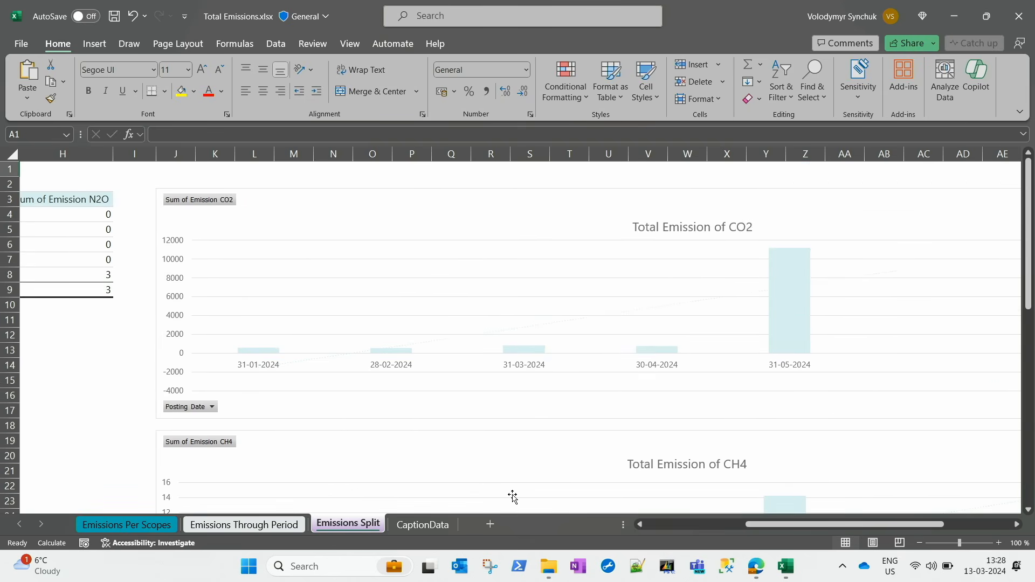
- Switch back to Business Central and show the emission reports available for the Chart of Sustainability Accounts
{"action": "key", "text": "alt+Tab"}
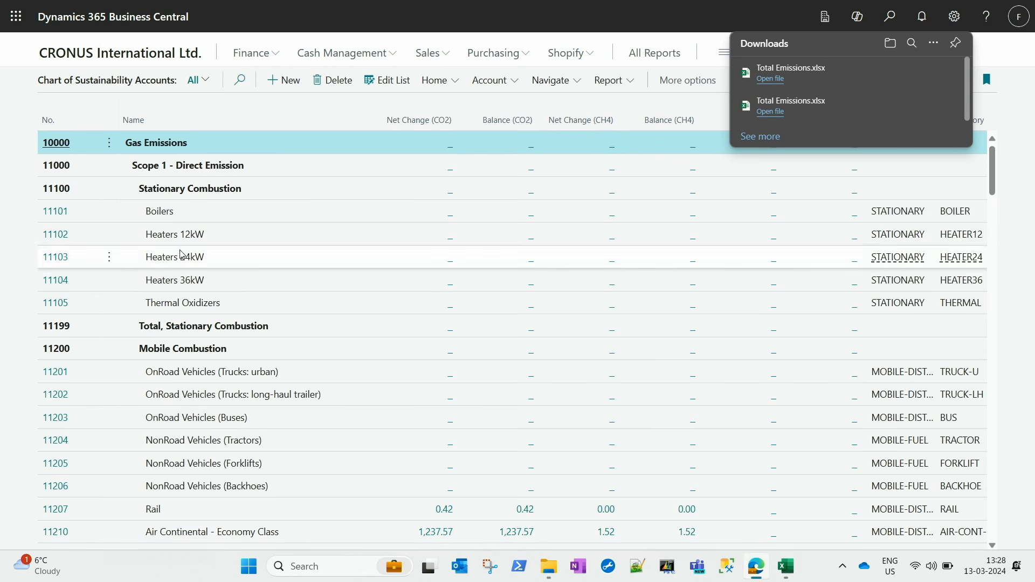
{"action": "left_click", "coordinate": [290, 121]}
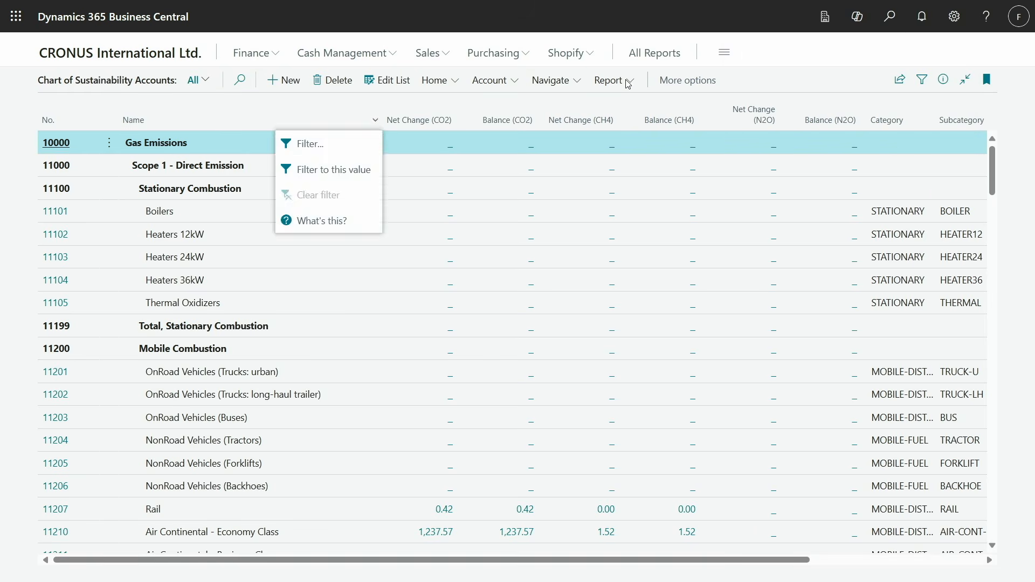
{"action": "left_click", "coordinate": [627, 85]}
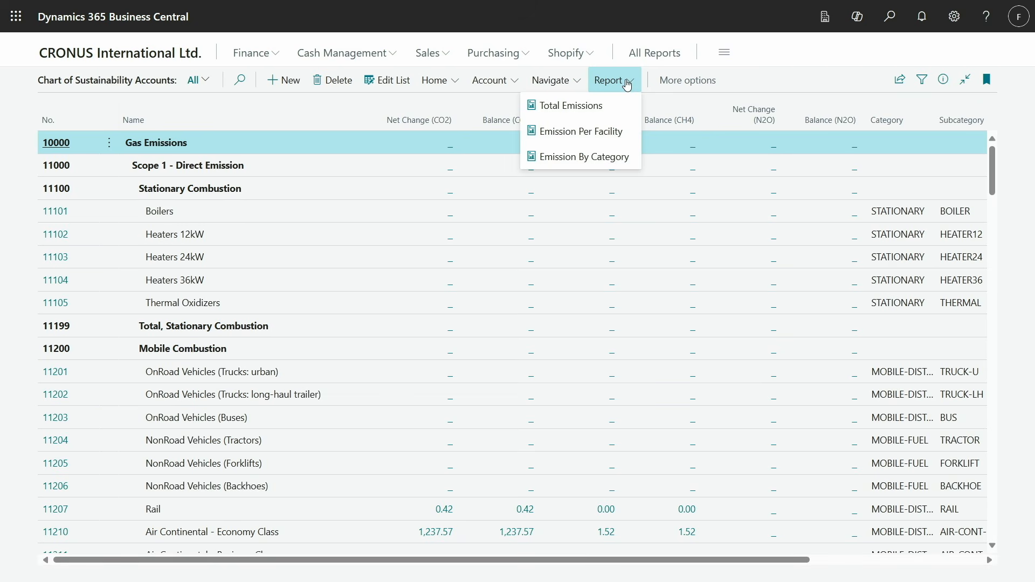